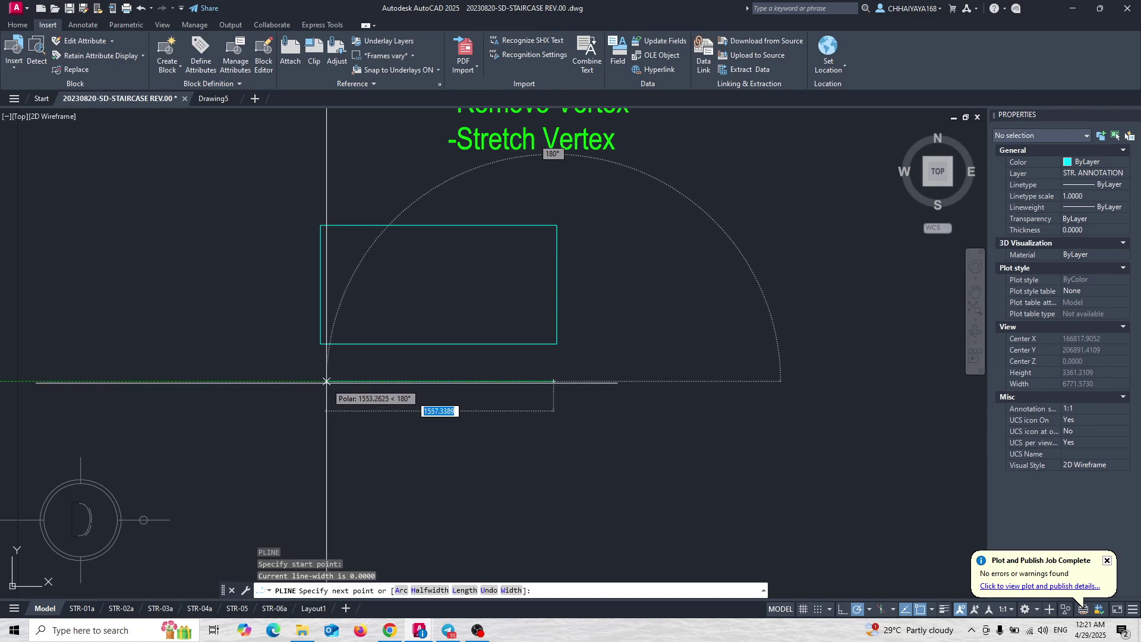
Step: Draw an open, three-sided polyline below the rectangle, leaving its right side open
click(320, 381)
click(320, 490)
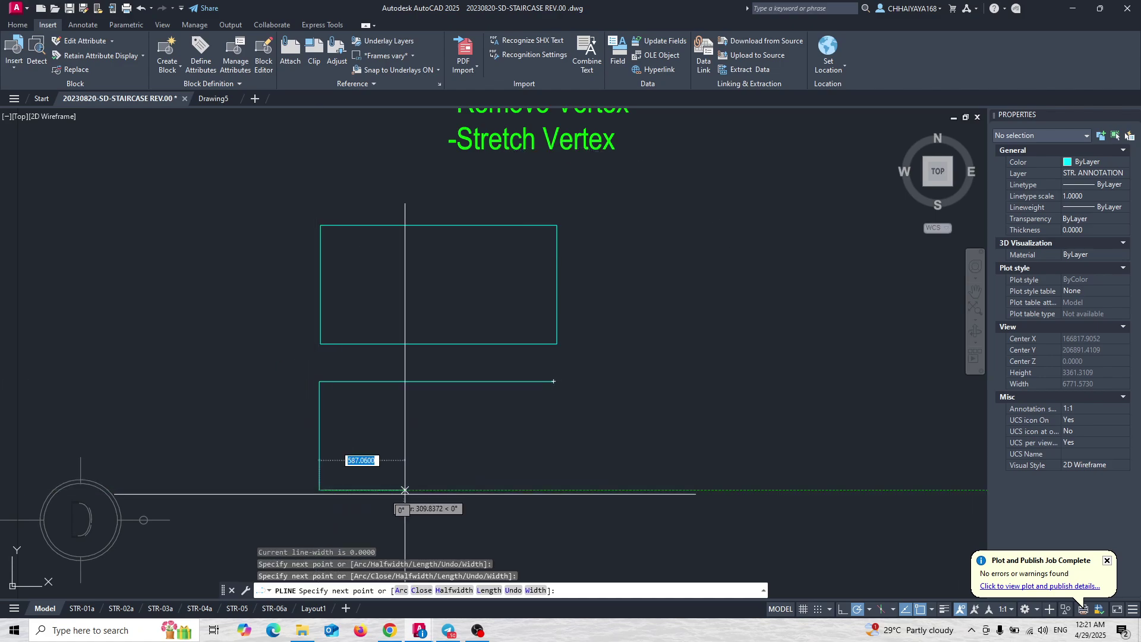
click(554, 491)
key(Escape)
key(Escape)
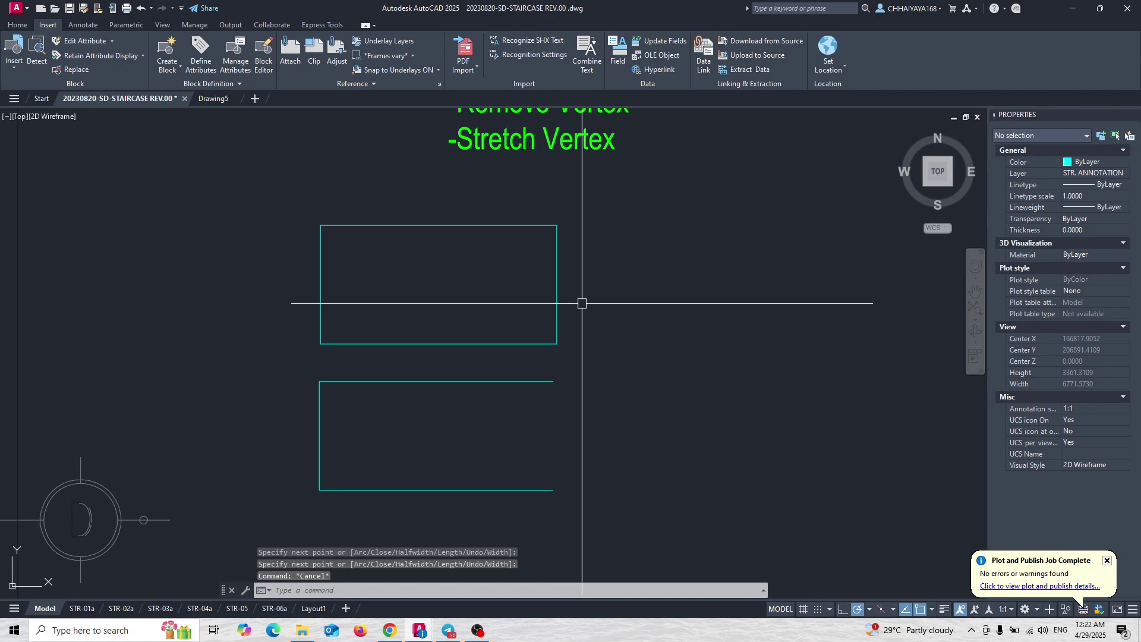
Step: Add a vertex to the rectangle's upper edge, placing it above the edge and left of its midpoint
mouse_move(548, 257)
middle_down()
mouse_move(558, 308)
mouse_move(496, 294)
middle_up()
click(517, 282)
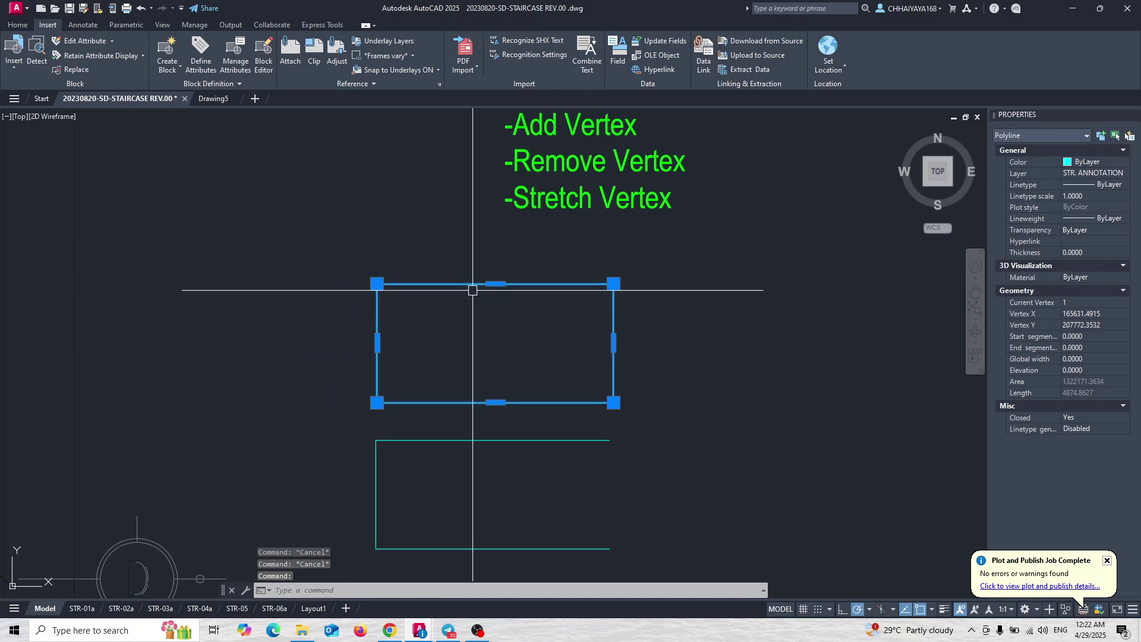
scroll(451, 252, up, 2)
middle_drag(451, 252, 448, 366)
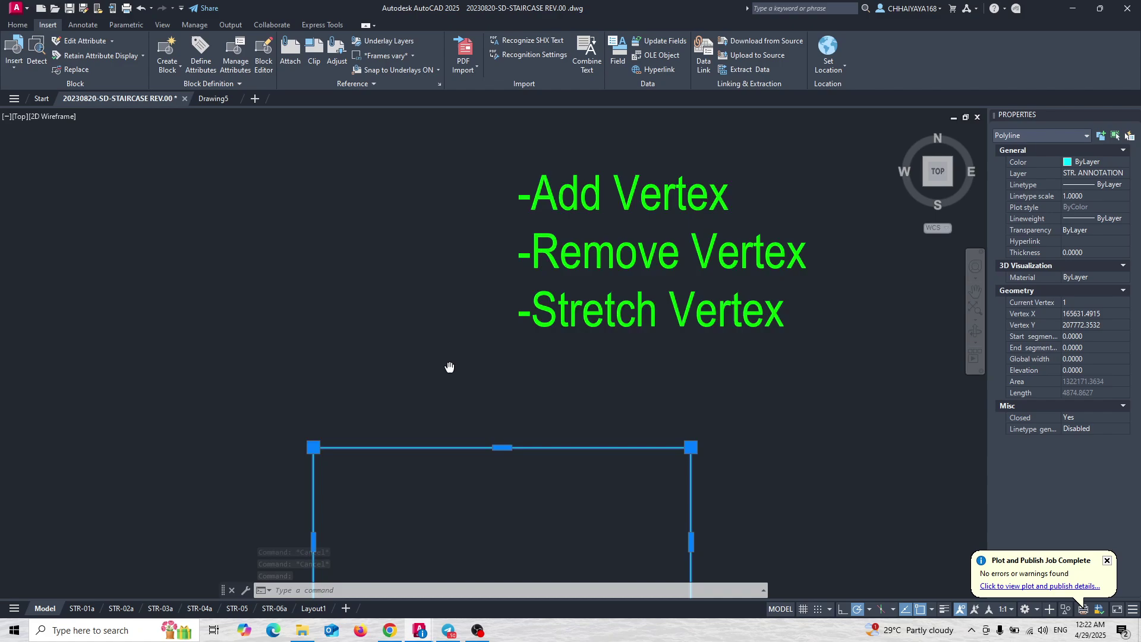
middle_drag(509, 321, 505, 268)
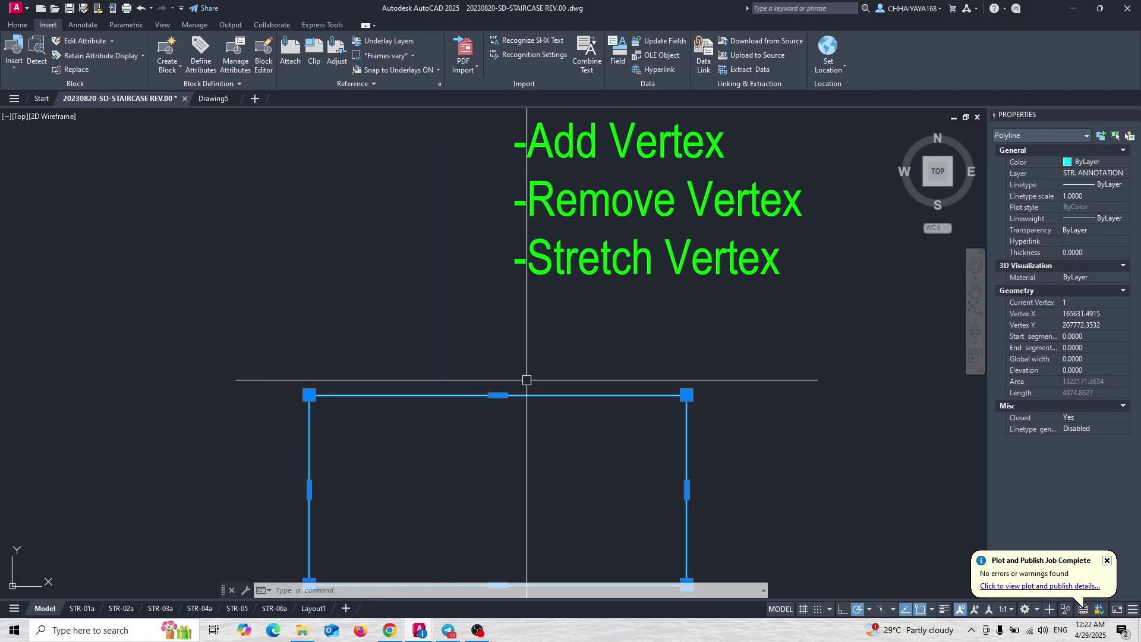
scroll(504, 328, down, 2)
scroll(503, 328, up, 2)
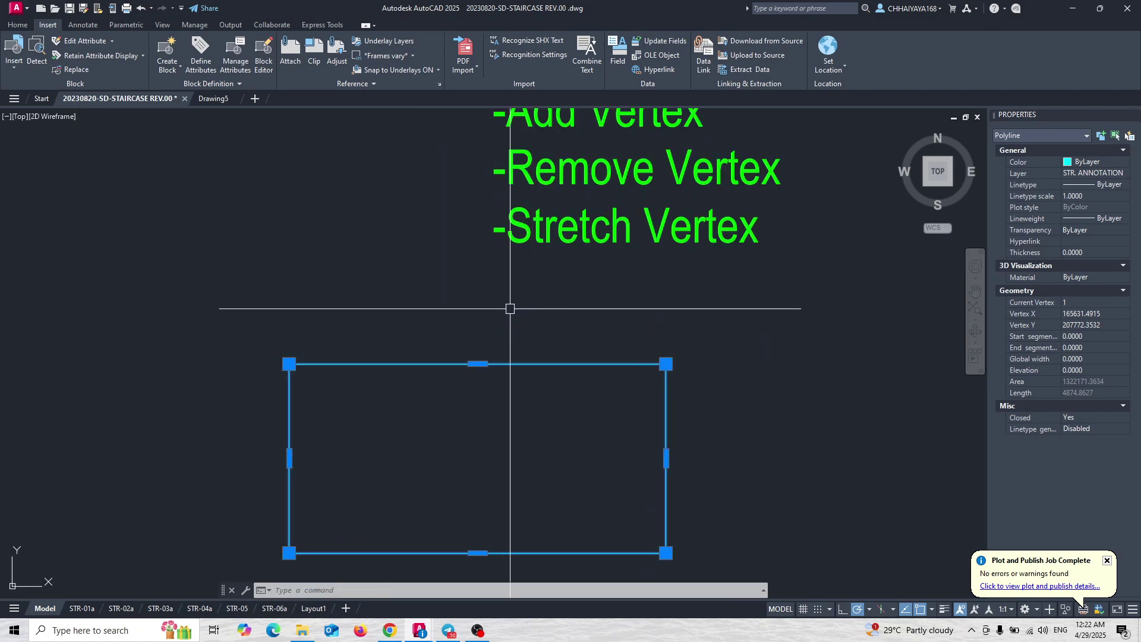
mouse_move(480, 364)
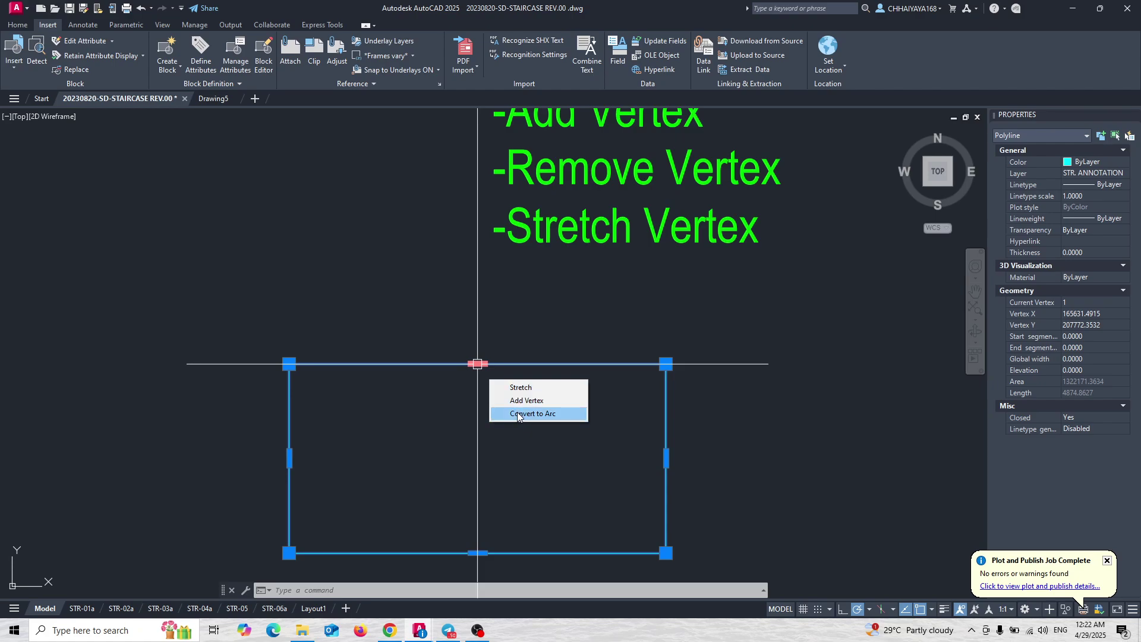
middle_drag(602, 171, 587, 205)
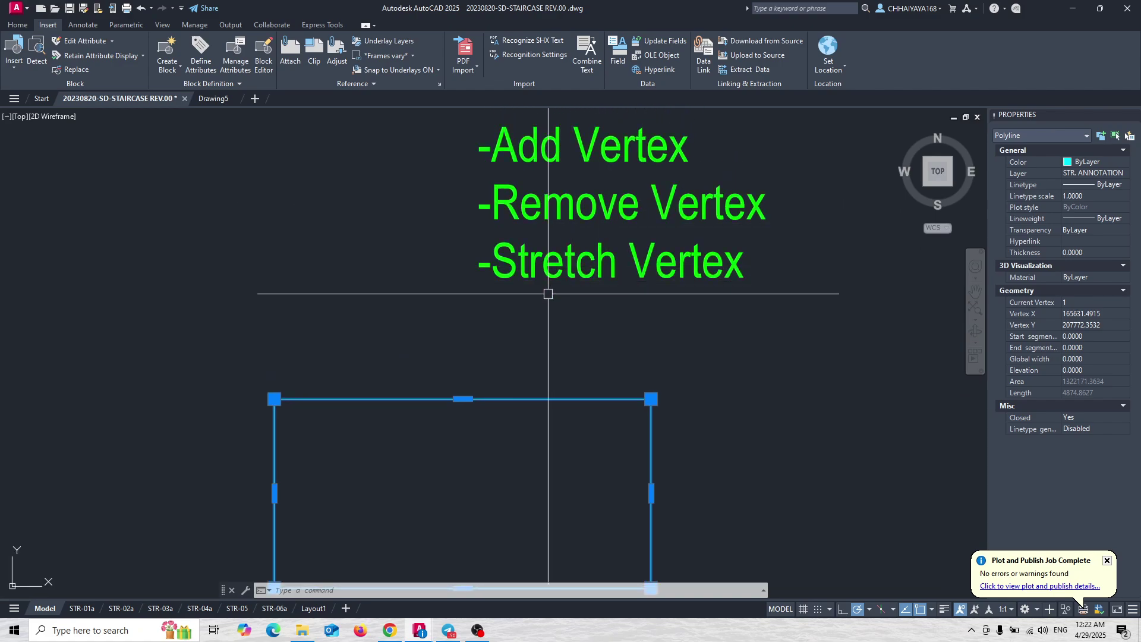
middle_drag(624, 351, 623, 330)
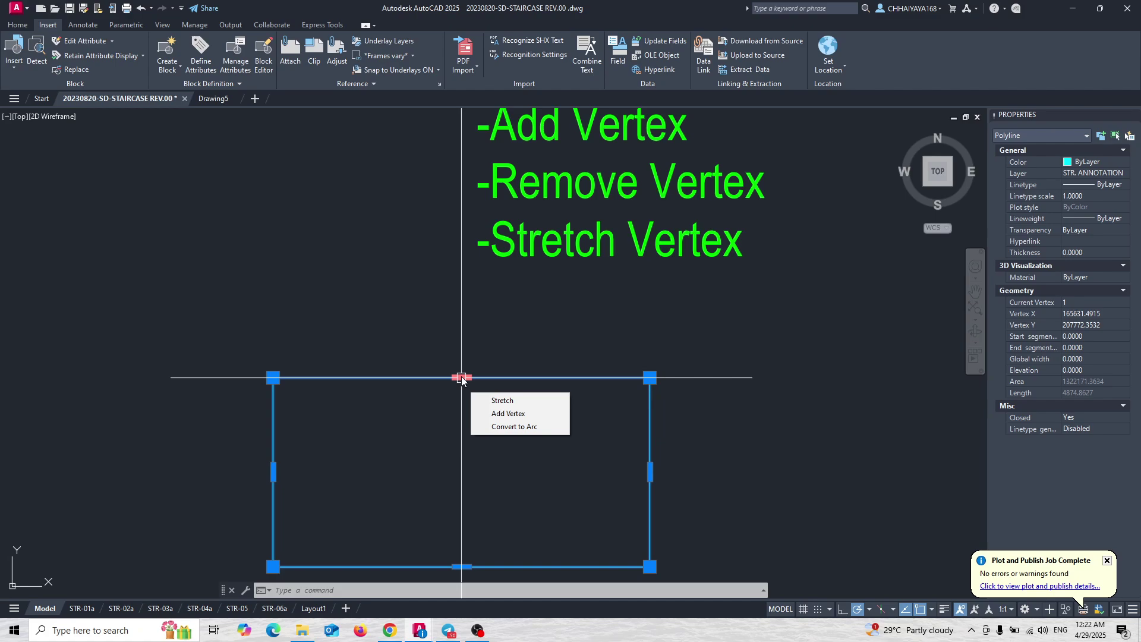
click(505, 414)
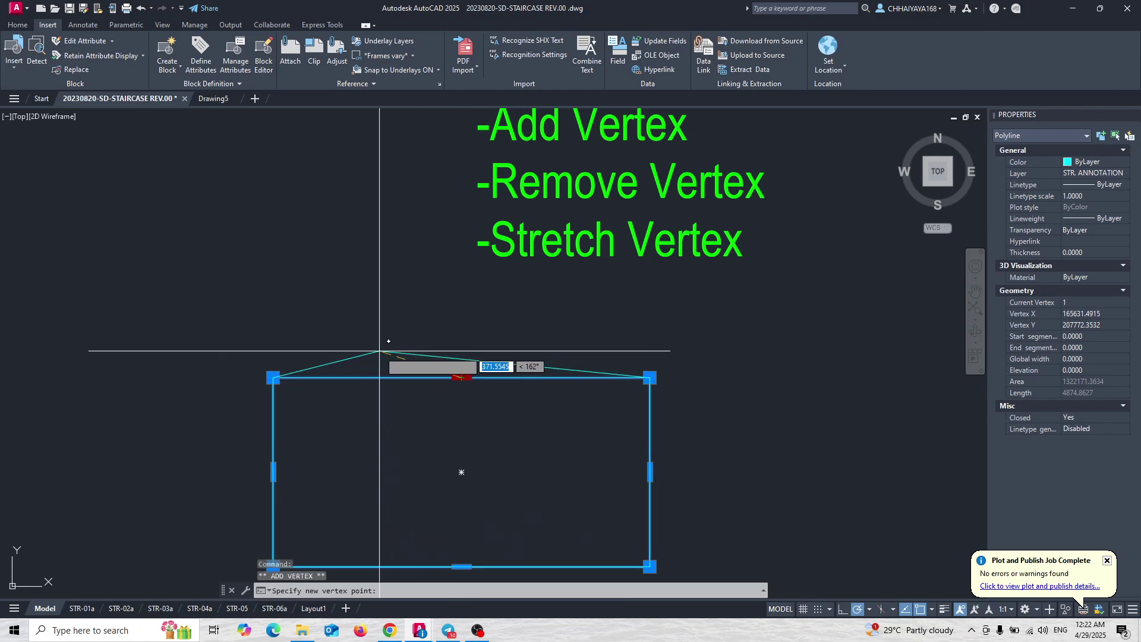
click(363, 300)
key(Escape)
Step: Remove the peak vertex from the upper polyline
mouse_move(364, 299)
middle_down()
mouse_move(440, 331)
mouse_move(374, 227)
middle_up()
middle_drag(469, 246, 474, 266)
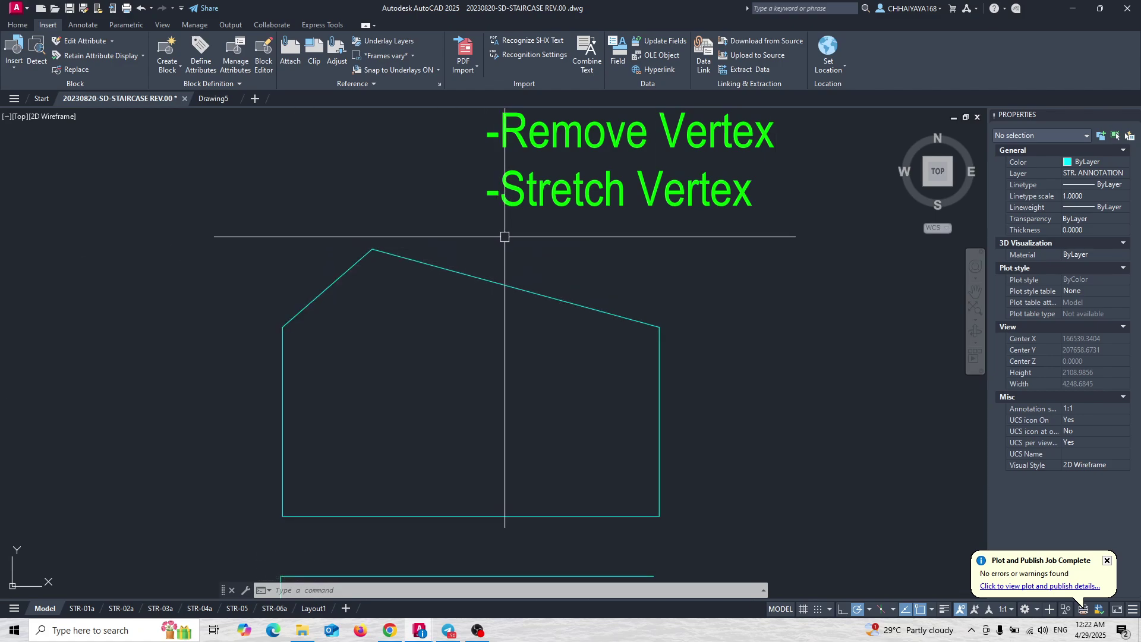
middle_drag(507, 236, 510, 289)
click(544, 348)
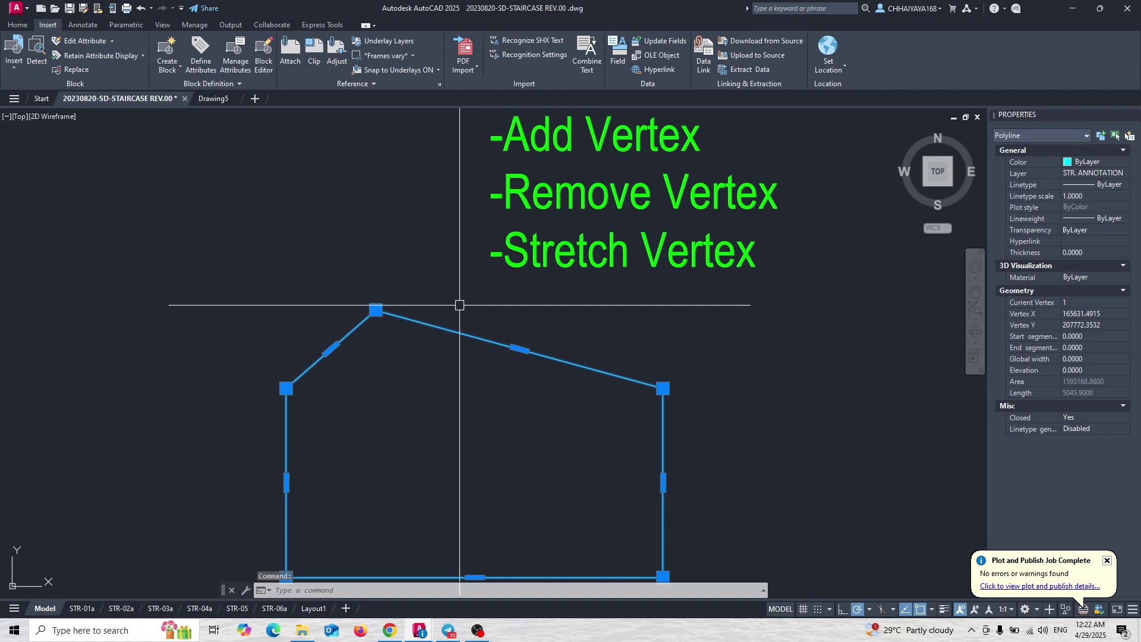
middle_drag(400, 301, 448, 300)
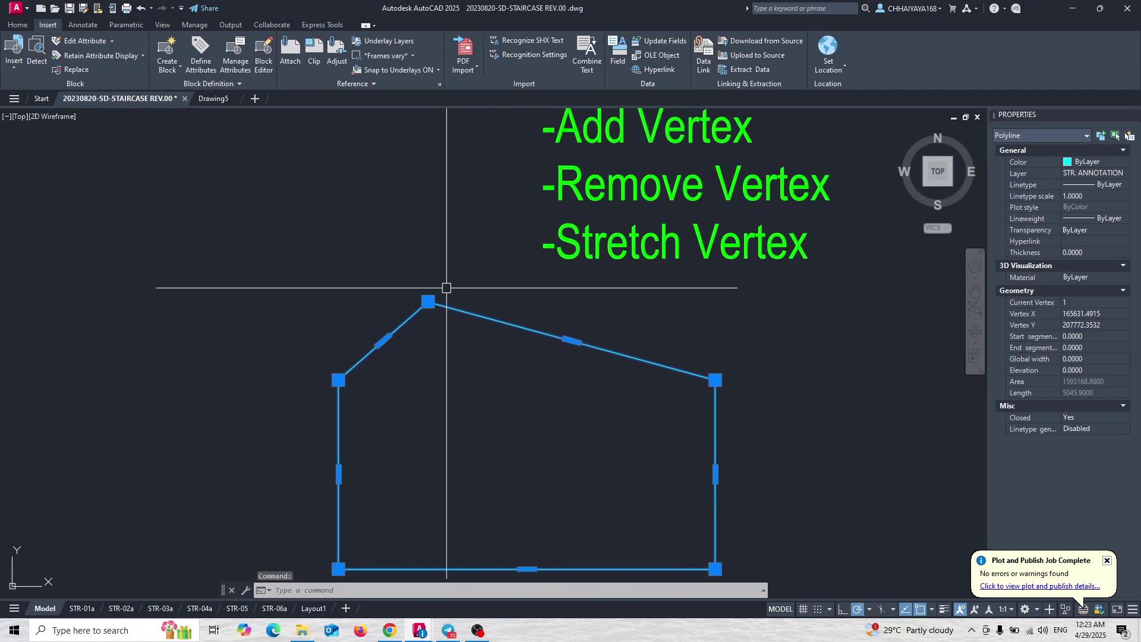
mouse_move(428, 302)
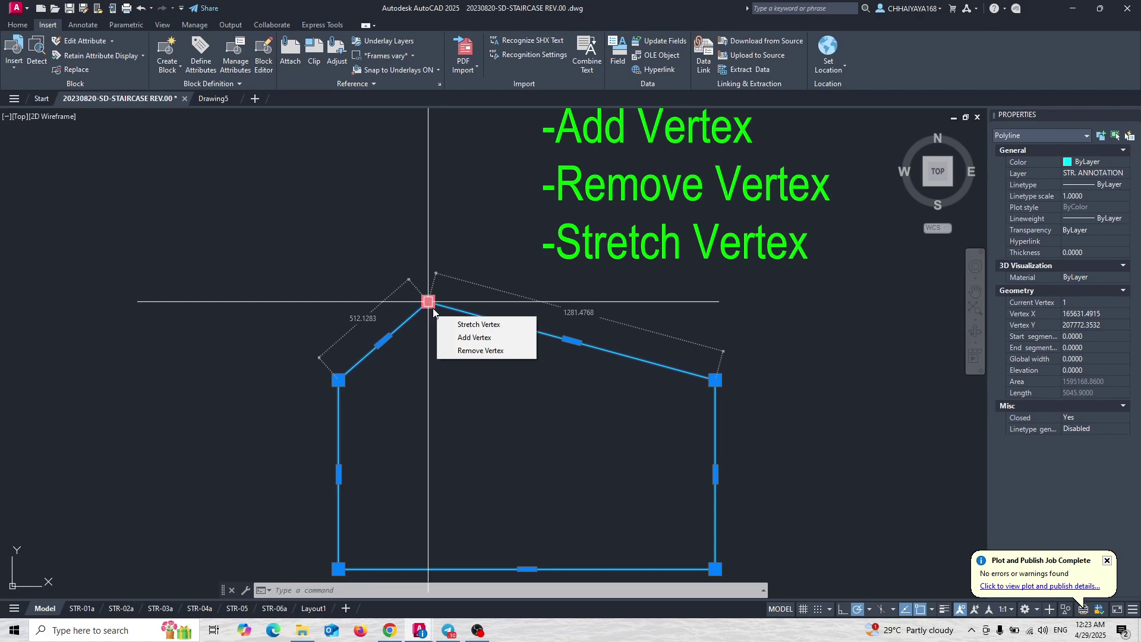
click(466, 352)
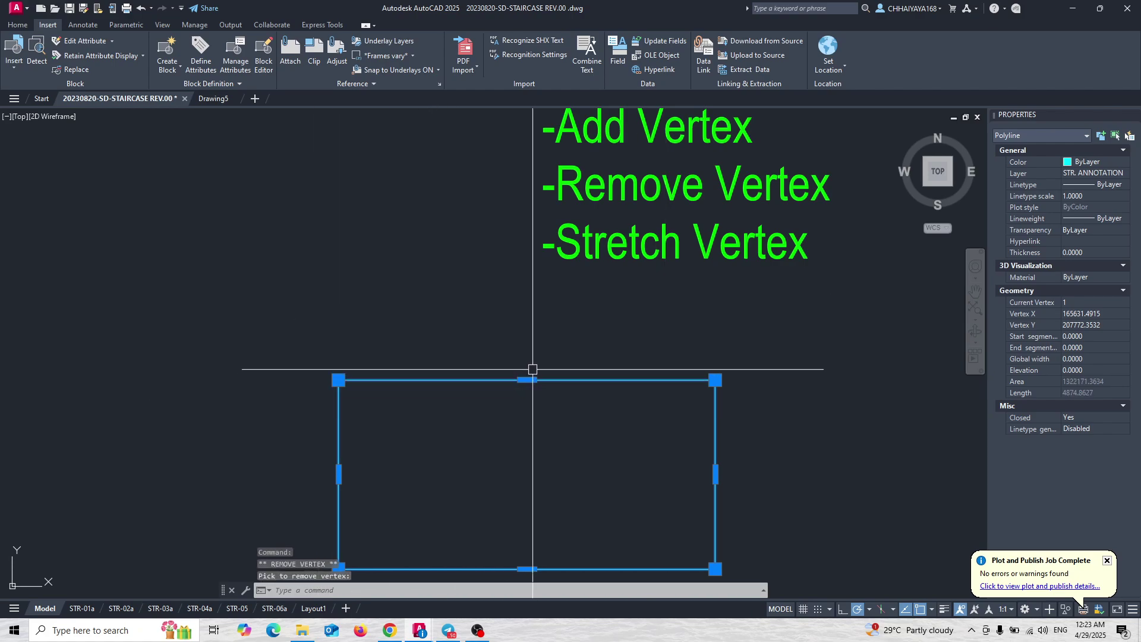
middle_drag(530, 372, 522, 309)
key(Escape)
Step: Draw a rectangle over the L-shaped hatched wall beside Balcony 2, from its upper-left outer corner to its lower-right corner
scroll(527, 325, down, 4)
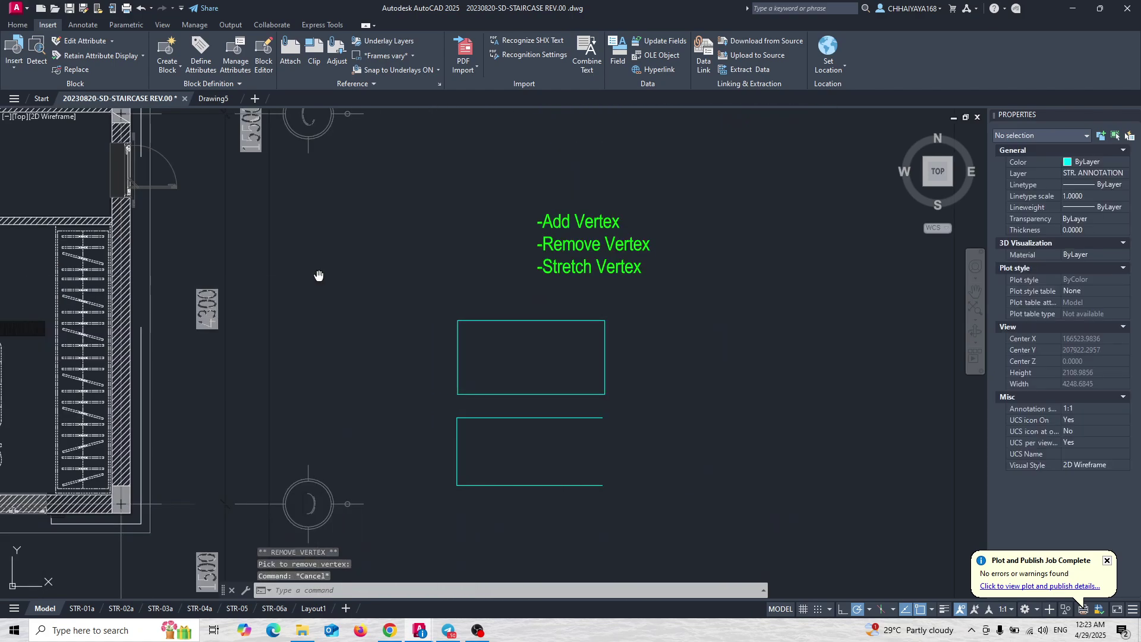
middle_drag(316, 273, 600, 328)
scroll(631, 334, down, 2)
mouse_move(206, 237)
middle_down()
mouse_move(474, 336)
mouse_move(489, 424)
mouse_move(528, 441)
middle_up()
scroll(188, 165, up, 4)
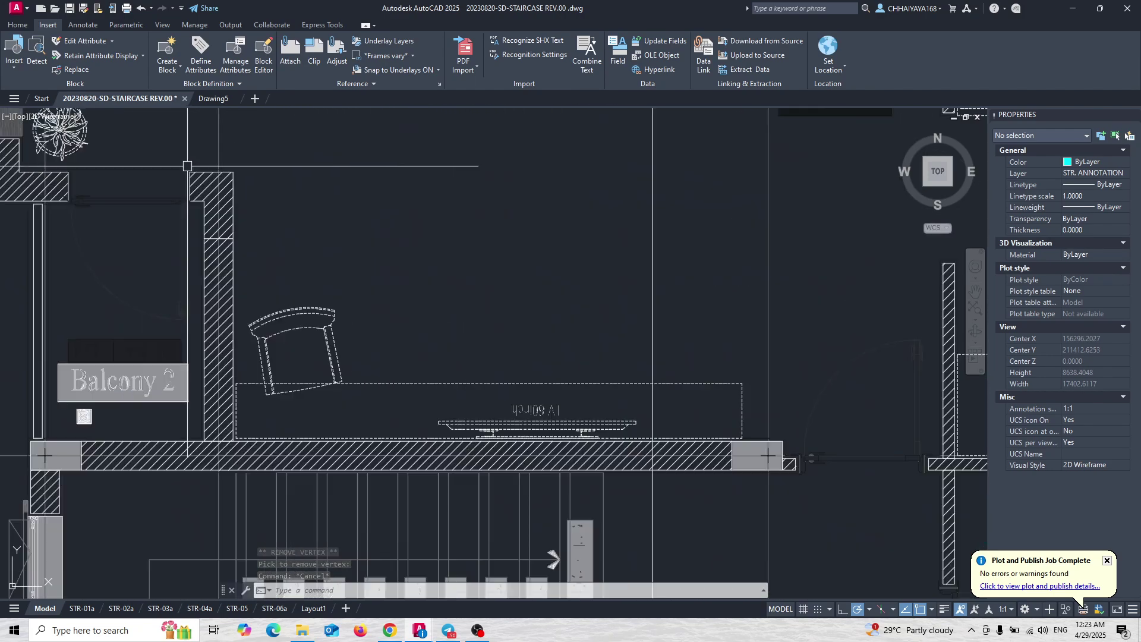
middle_drag(310, 220, 333, 221)
scroll(233, 136, up, 2)
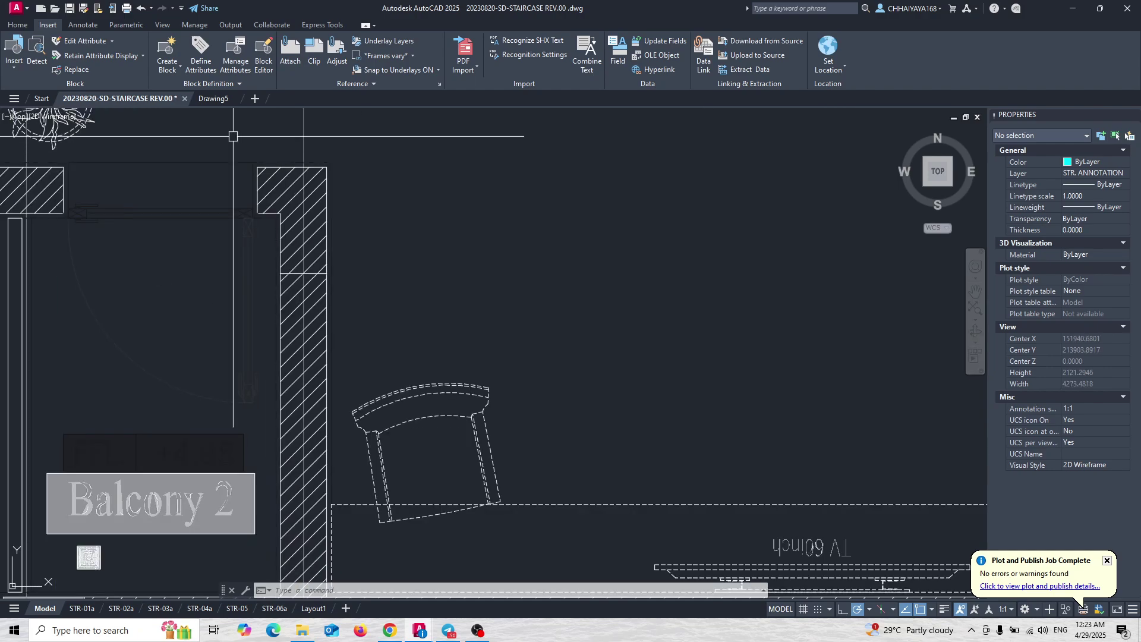
scroll(348, 160, down, 2)
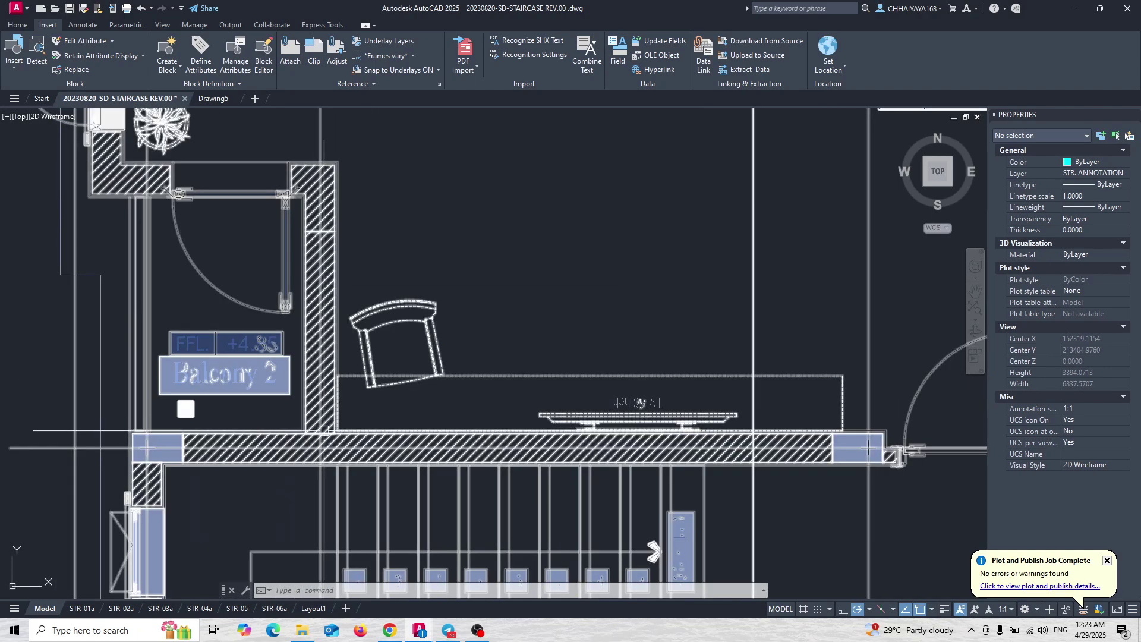
scroll(357, 196, up, 4)
scroll(401, 260, down, 4)
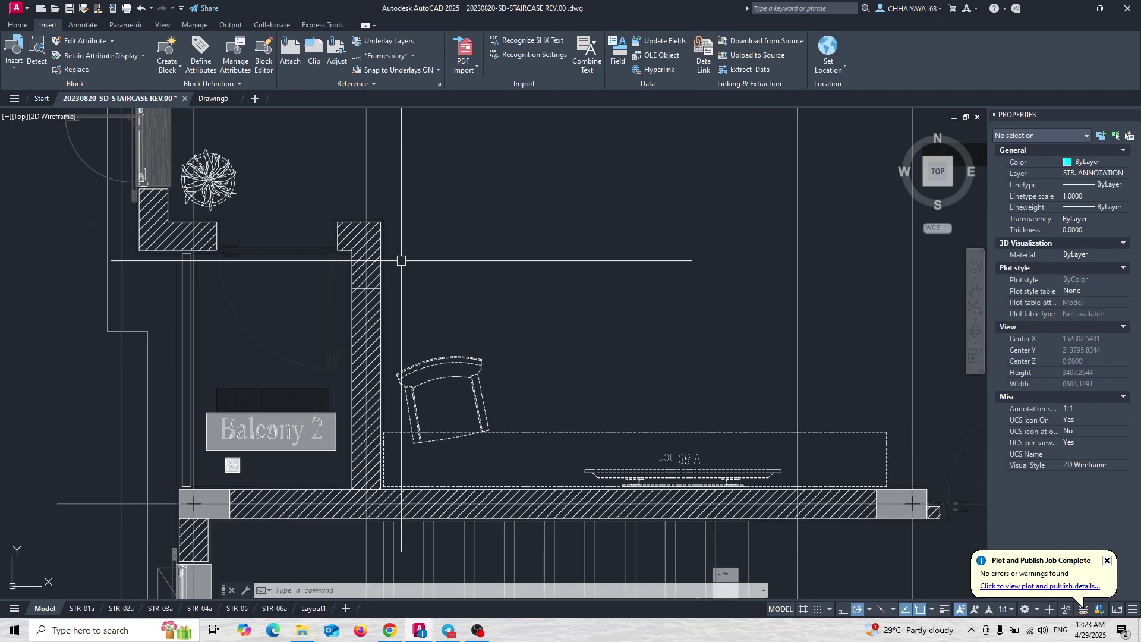
key(Return)
scroll(342, 228, up, 5)
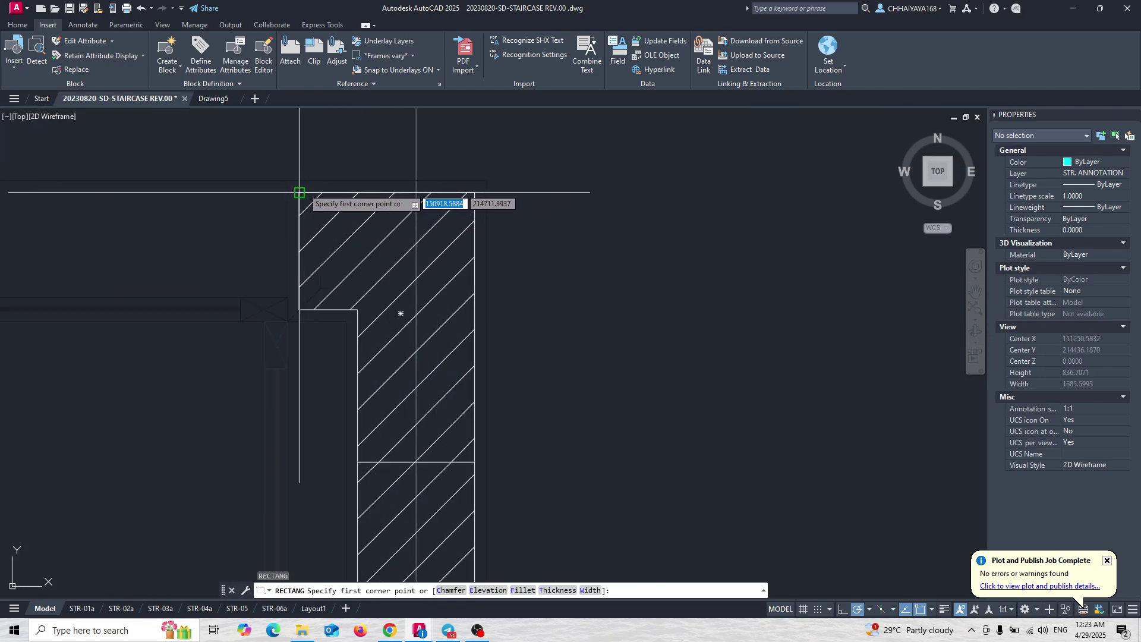
scroll(386, 190, down, 2)
scroll(410, 440, up, 4)
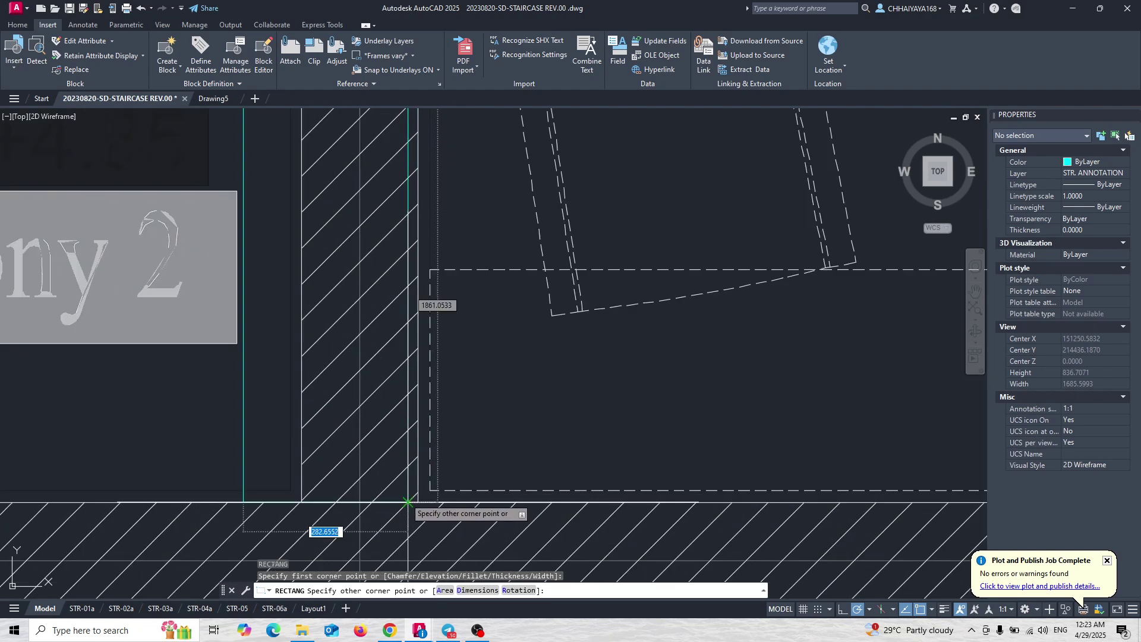
click(418, 502)
scroll(440, 356, down, 5)
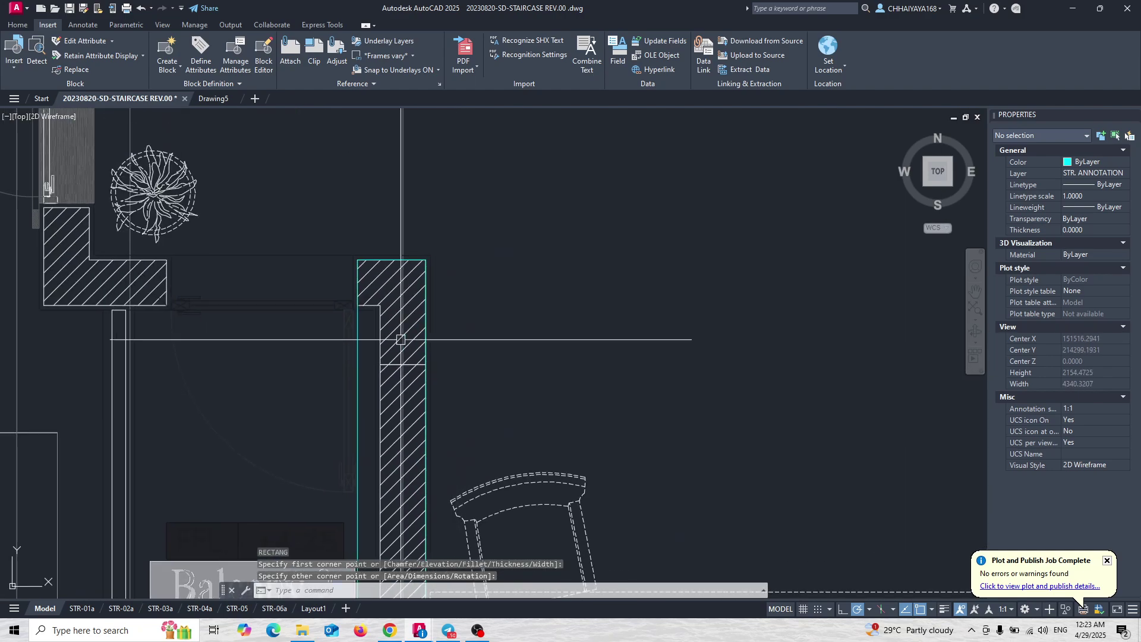
Step: Stretch the lower-left vertex of the wall rectangle to the lower-left corner of the hatched wall
mouse_move(391, 253)
middle_down()
mouse_move(392, 155)
mouse_move(371, 255)
middle_up()
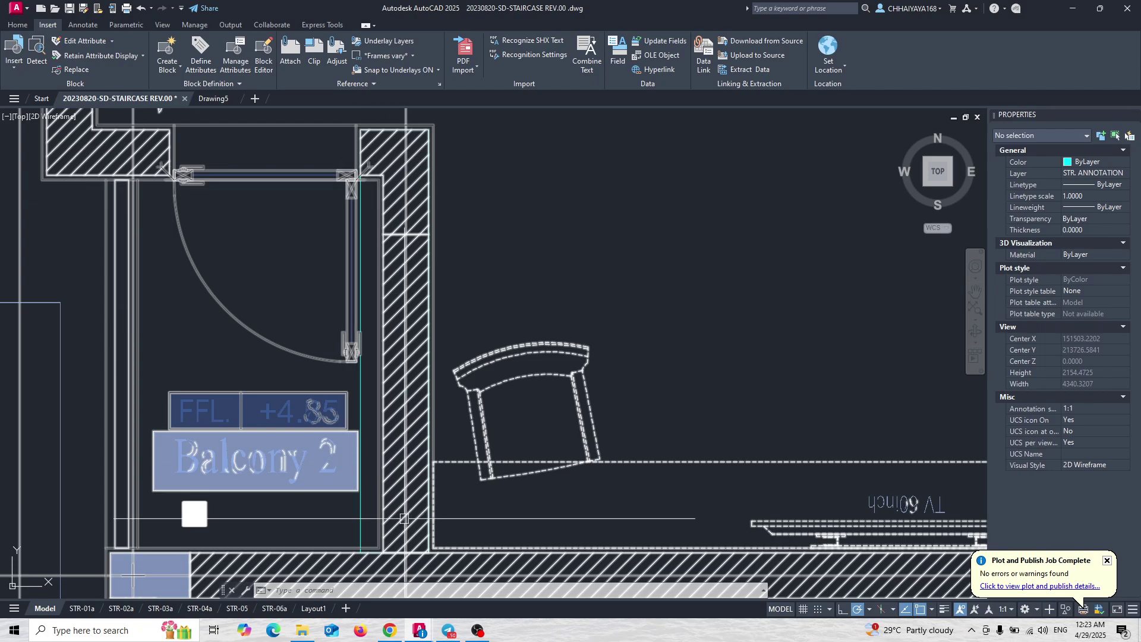
mouse_move(446, 297)
middle_down()
mouse_move(406, 384)
mouse_move(414, 308)
mouse_move(379, 264)
mouse_move(514, 229)
mouse_move(345, 357)
mouse_move(353, 268)
middle_up()
click(313, 231)
scroll(335, 492, up, 4)
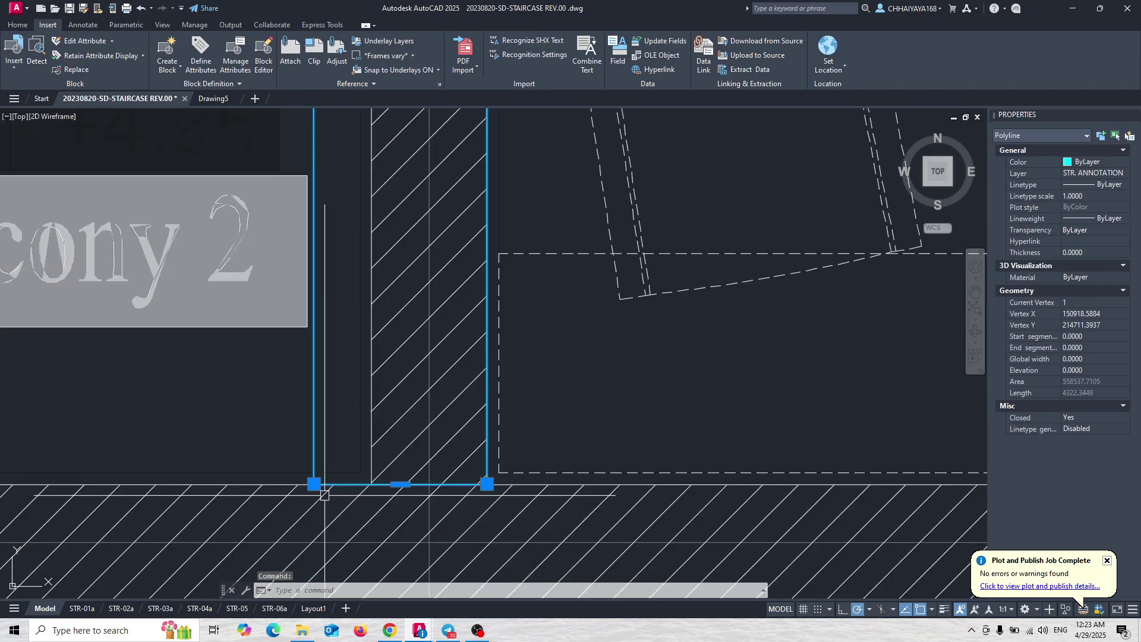
scroll(373, 500, down, 6)
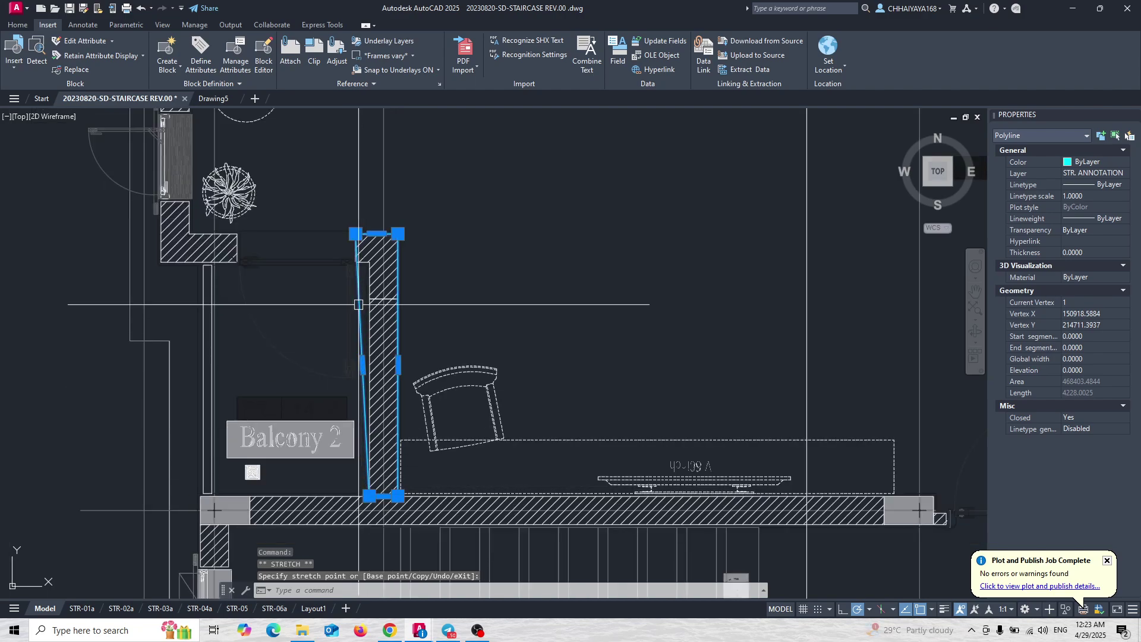
scroll(370, 272, up, 4)
middle_drag(371, 272, 383, 205)
scroll(383, 205, down, 2)
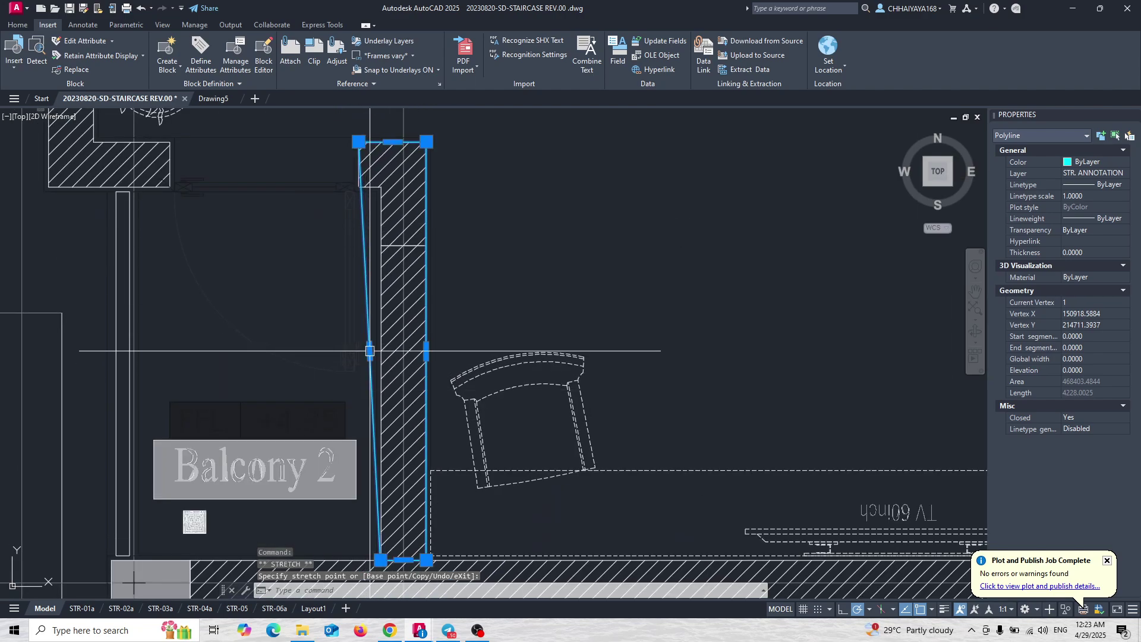
mouse_move(369, 351)
click(396, 377)
scroll(359, 151, up, 4)
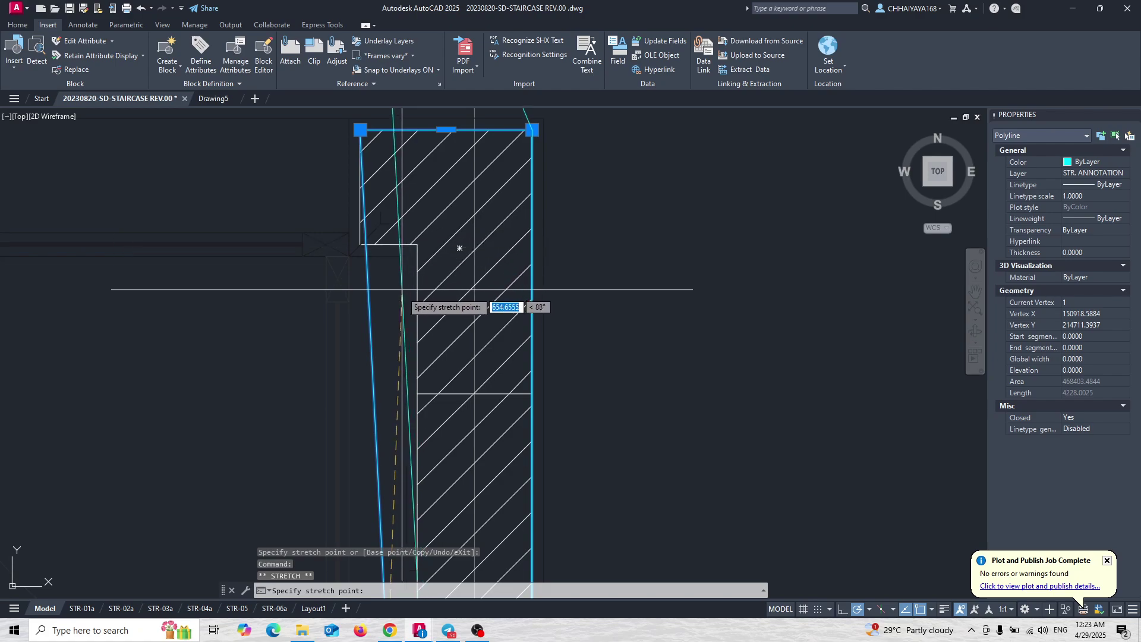
key(Escape)
Step: Add a vertex on the wall outline's slanted left edge and place it at the wall's inner notch corner
scroll(403, 247, down, 6)
scroll(402, 336, up, 2)
mouse_move(402, 341)
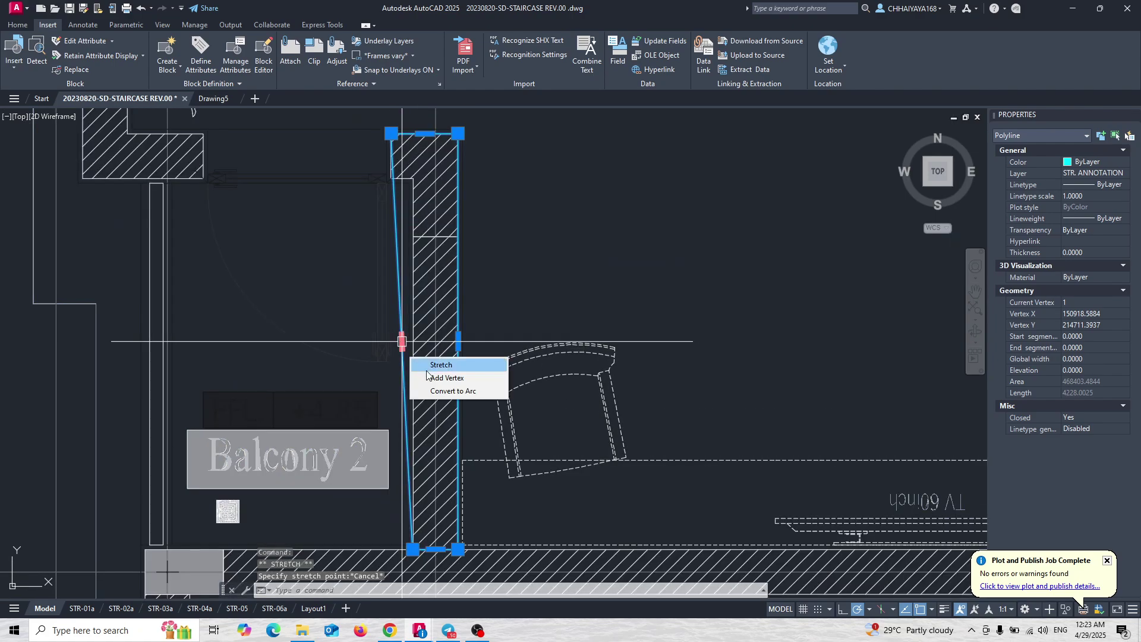
click(433, 380)
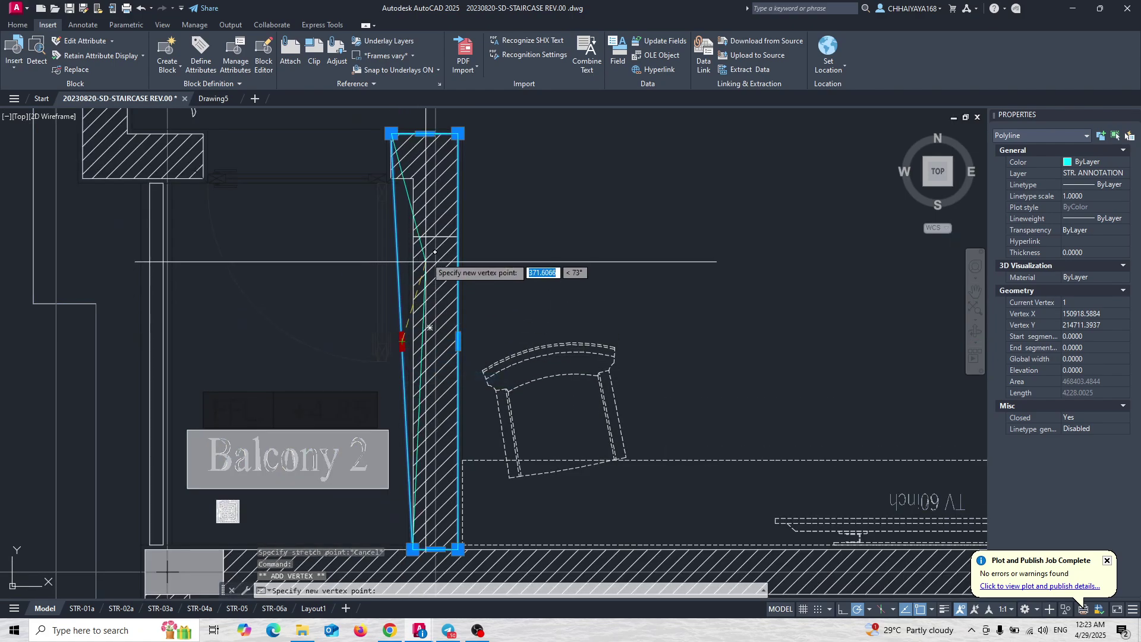
click(413, 178)
Step: Add a vertex on the remaining slanted segment at the lower-left corner of the wall's upper return, completing the L-shaped outline
scroll(398, 163, up, 4)
mouse_move(400, 168)
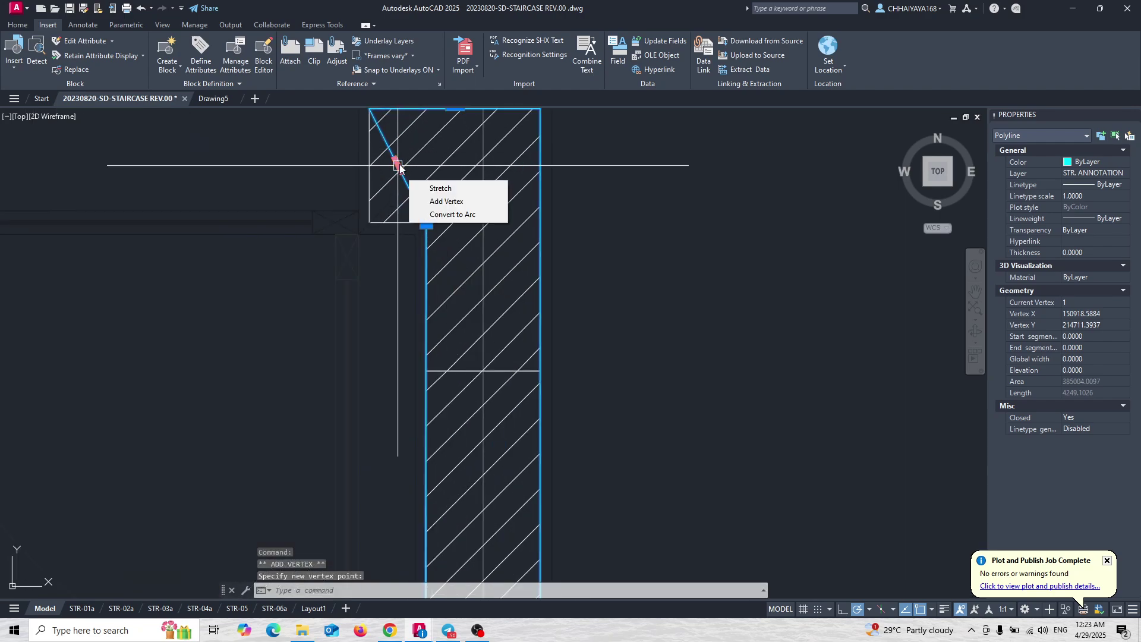
click(443, 201)
click(349, 221)
scroll(345, 238, down, 5)
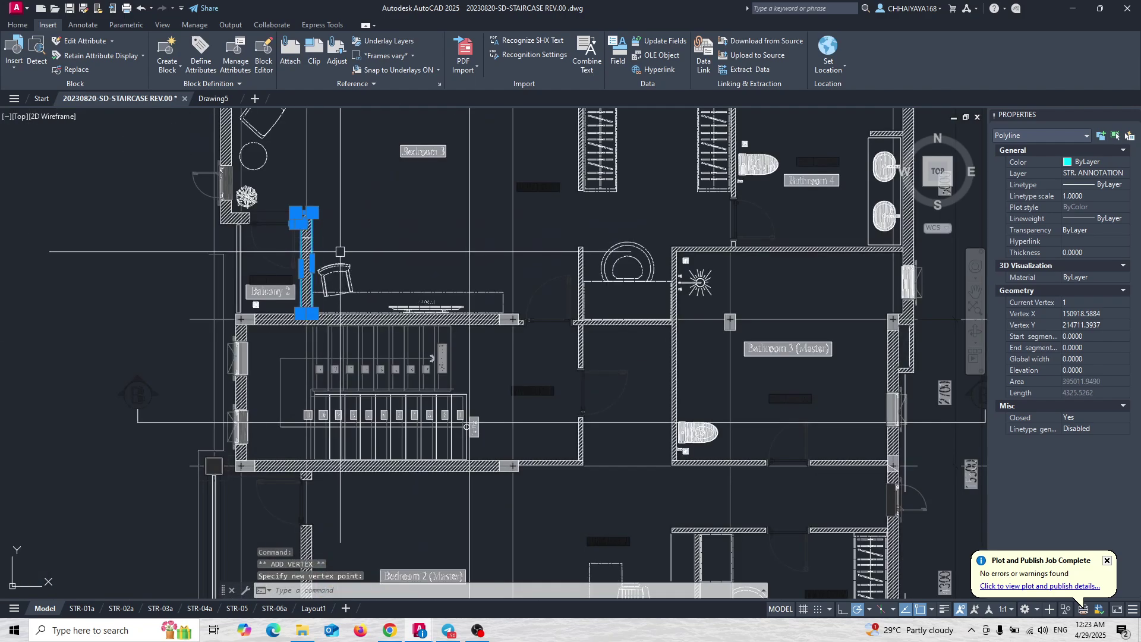
scroll(340, 252, up, 6)
key(Escape)
Step: Stretch the upper-right vertex of the sample rectangle below the vertex notes up and outward, and undo the stretch
scroll(332, 226, down, 8)
scroll(331, 203, up, 5)
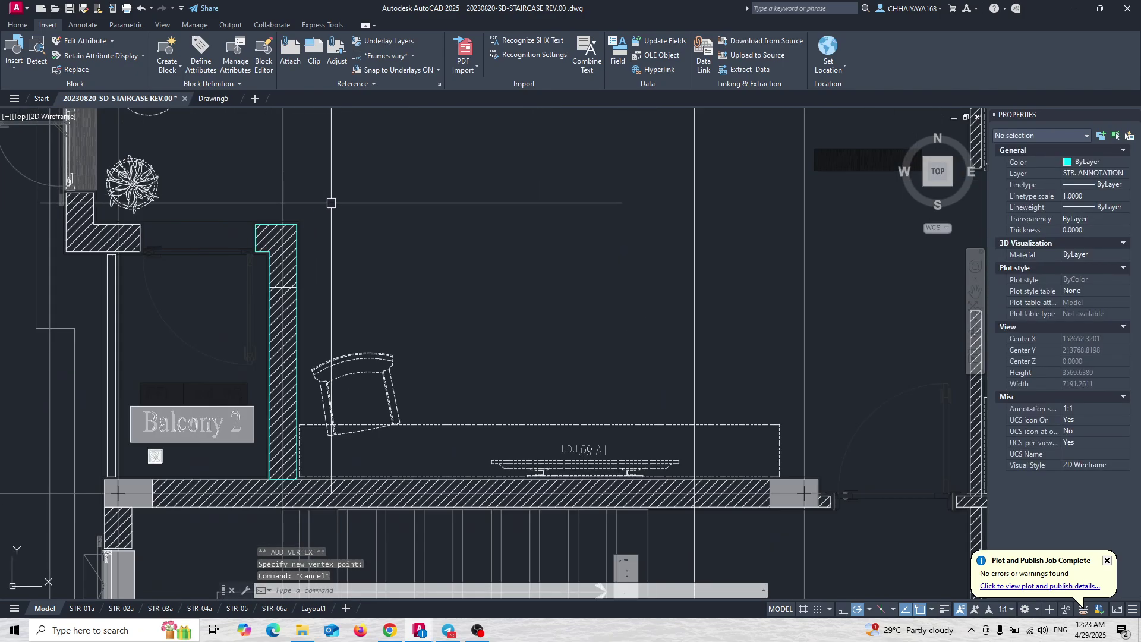
scroll(331, 203, down, 6)
middle_drag(637, 272, 150, 242)
scroll(368, 375, up, 8)
mouse_move(487, 465)
middle_down()
mouse_move(602, 317)
mouse_move(631, 307)
middle_up()
scroll(606, 305, down, 3)
mouse_move(609, 407)
middle_down()
mouse_move(561, 325)
mouse_move(476, 330)
mouse_move(476, 458)
mouse_move(487, 400)
middle_up()
scroll(475, 330, up, 3)
middle_drag(458, 446, 458, 405)
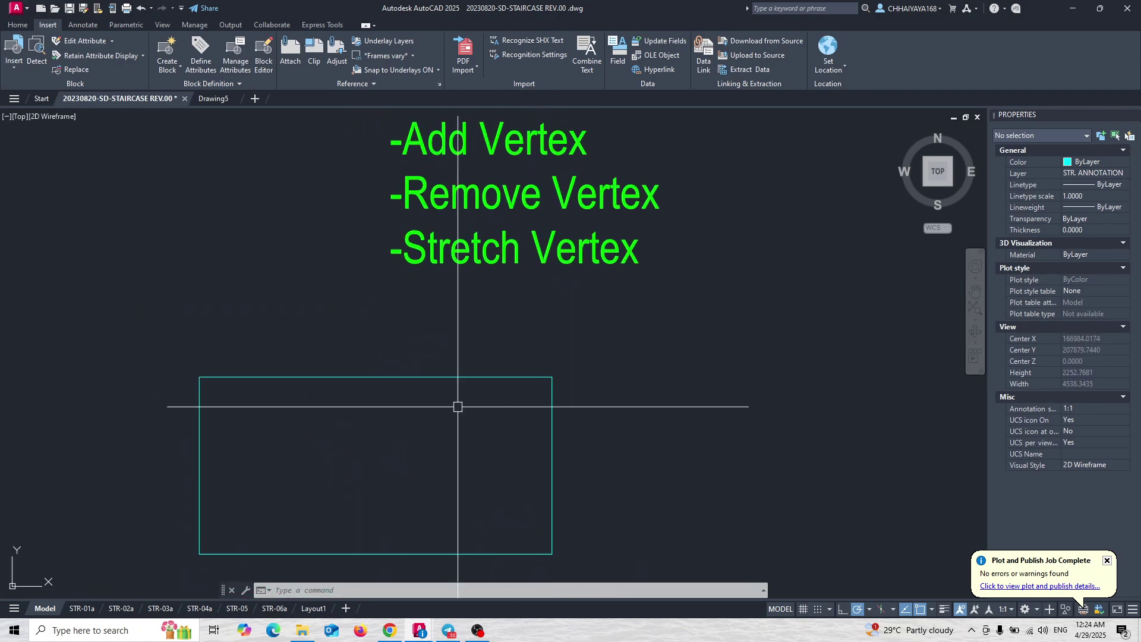
click(489, 376)
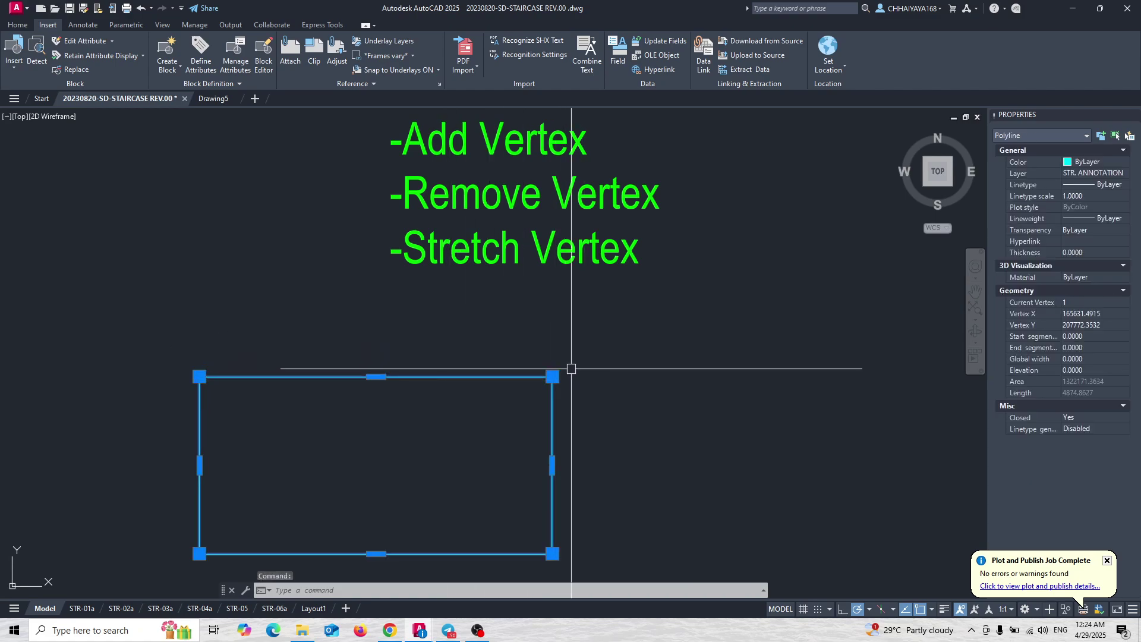
mouse_move(554, 377)
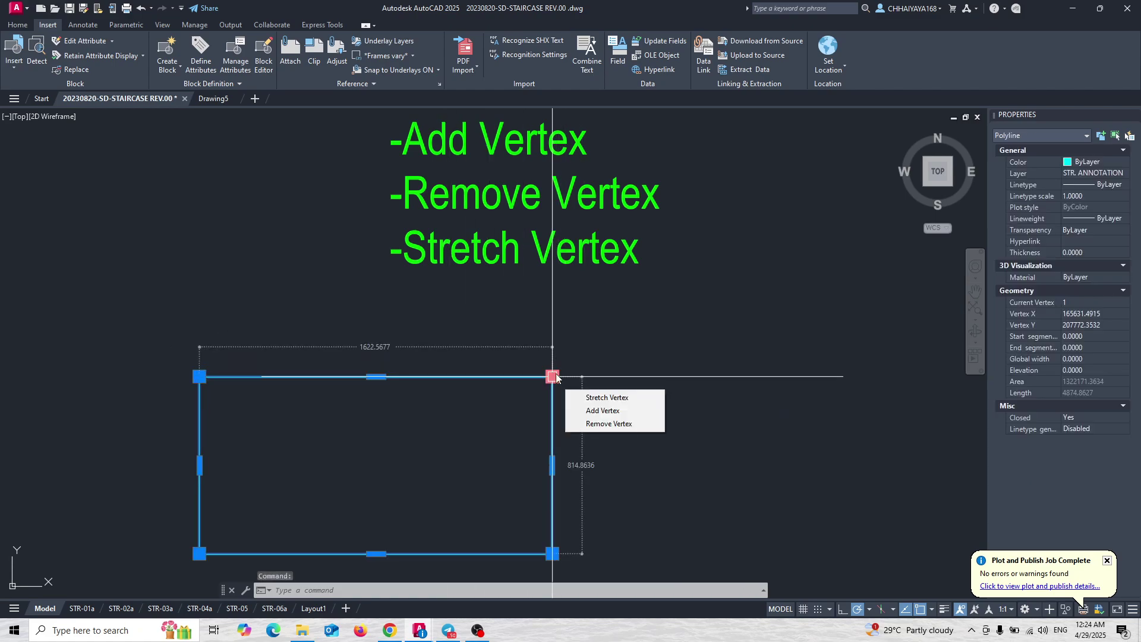
click(601, 398)
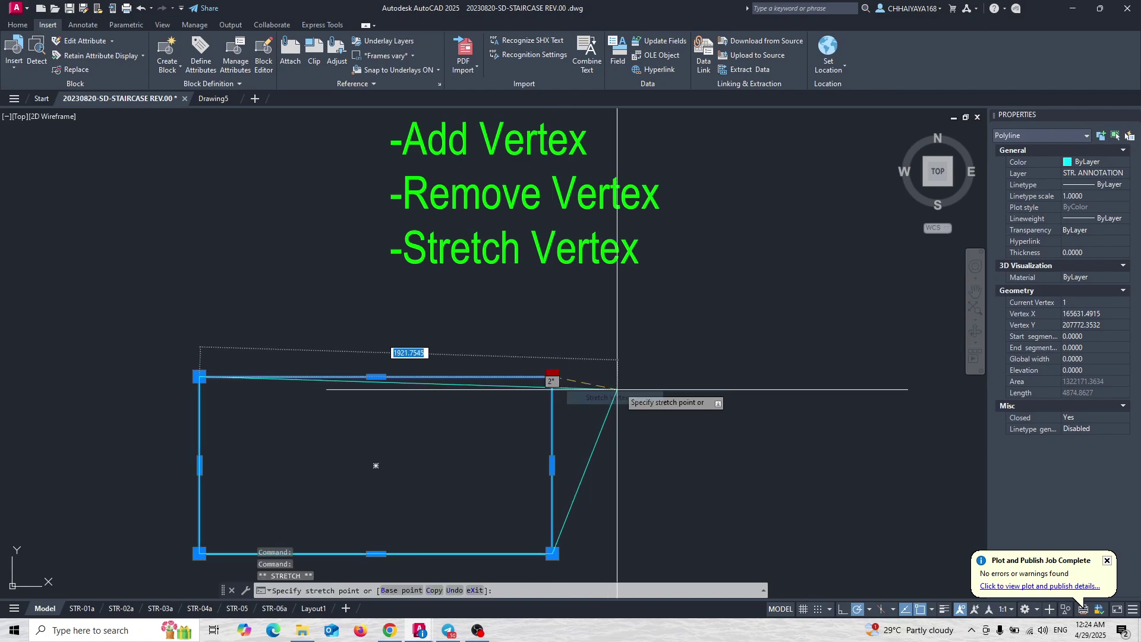
middle_drag(477, 347, 532, 315)
key(ctrl+z)
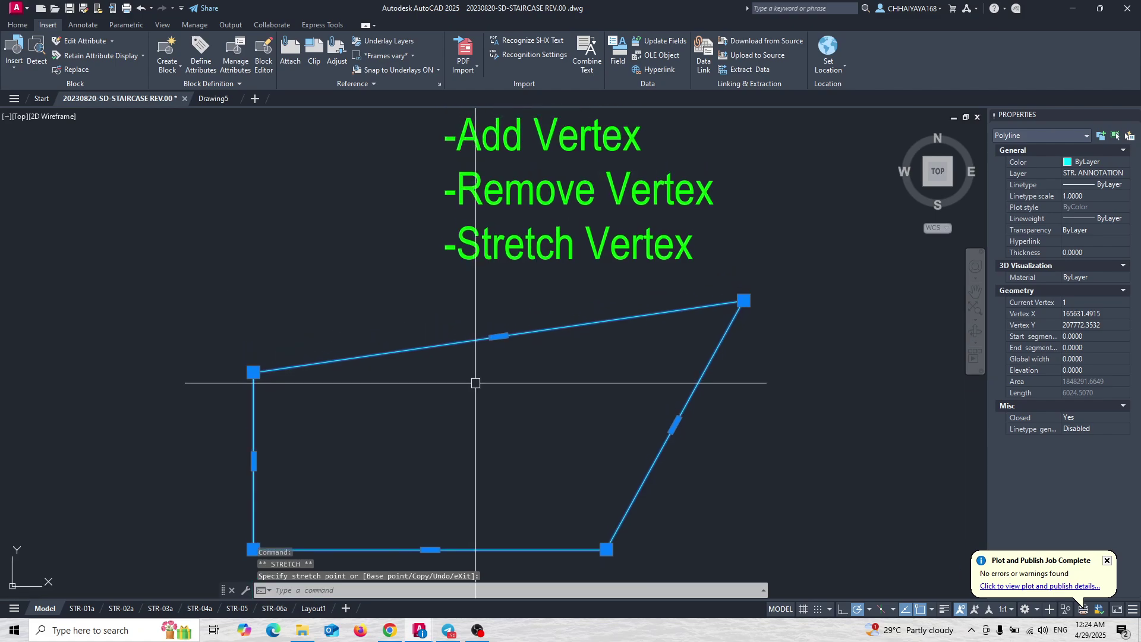
key(ctrl+z)
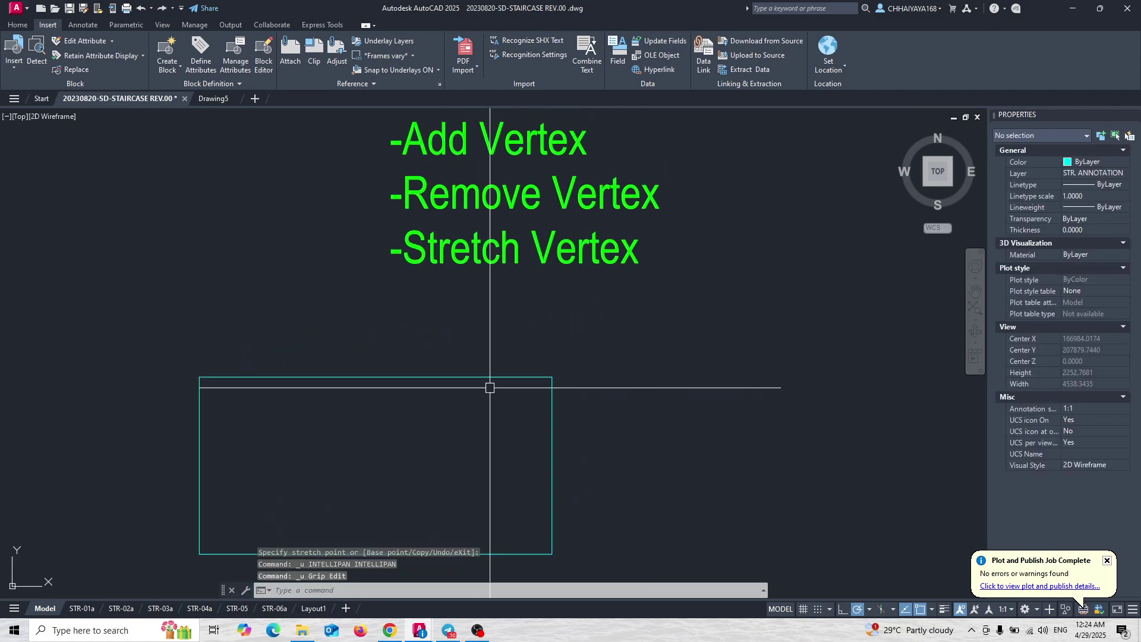
Step: Stretch the sample rectangle's upper-left vertex up and outward, and undo the stretch
middle_drag(257, 388, 327, 352)
click(326, 342)
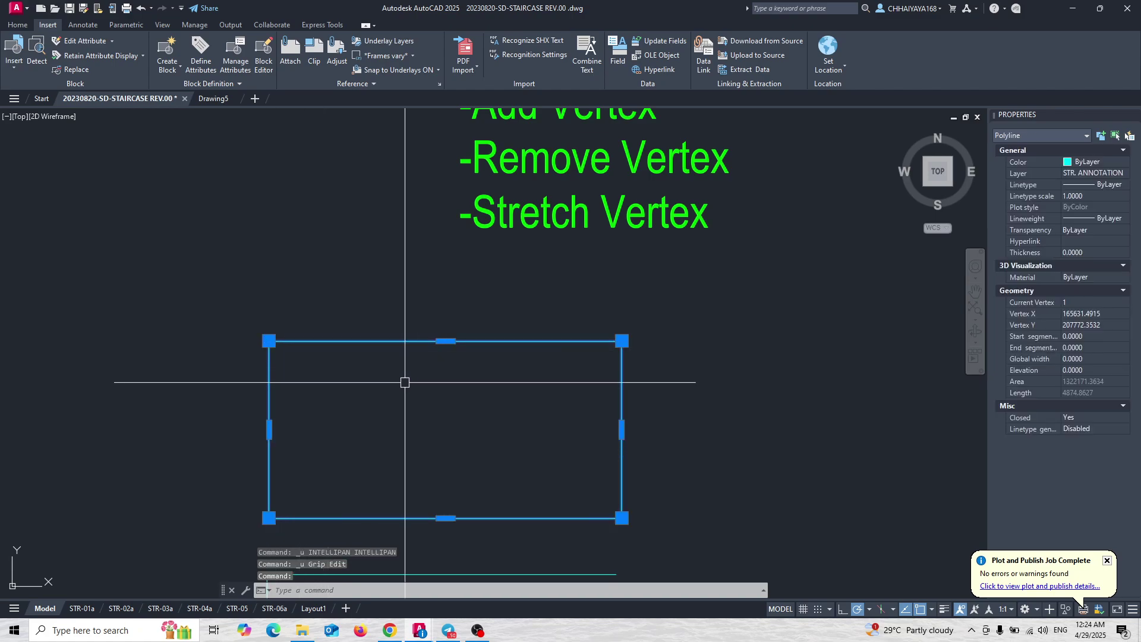
click(269, 341)
click(171, 214)
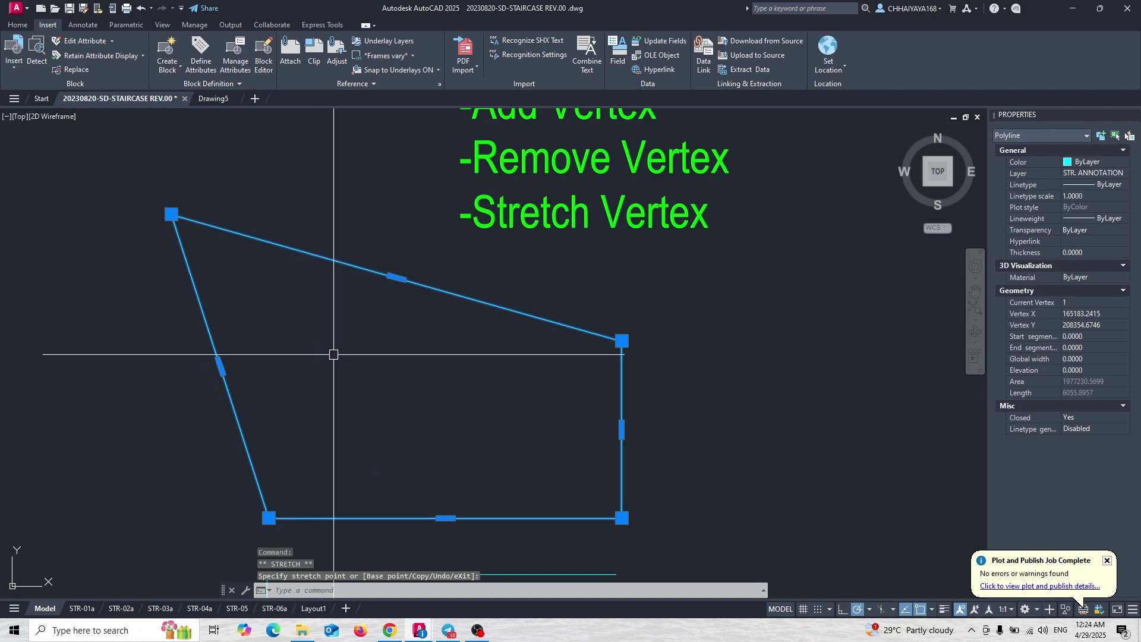
key(ctrl+z)
key(Escape)
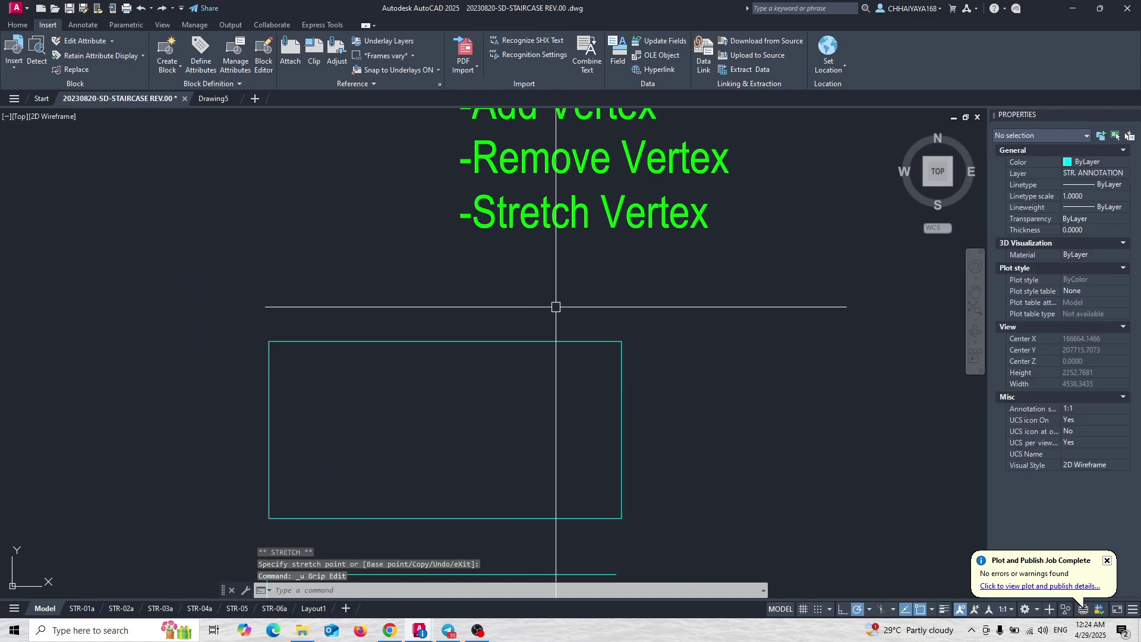
Step: Stretch both open ends of the U-shaped polyline horizontally to the right, well past the rectangle above it, using the Stretch command
scroll(552, 297, down, 3)
middle_drag(548, 281, 575, 306)
scroll(531, 340, up, 3)
middle_drag(531, 340, 537, 242)
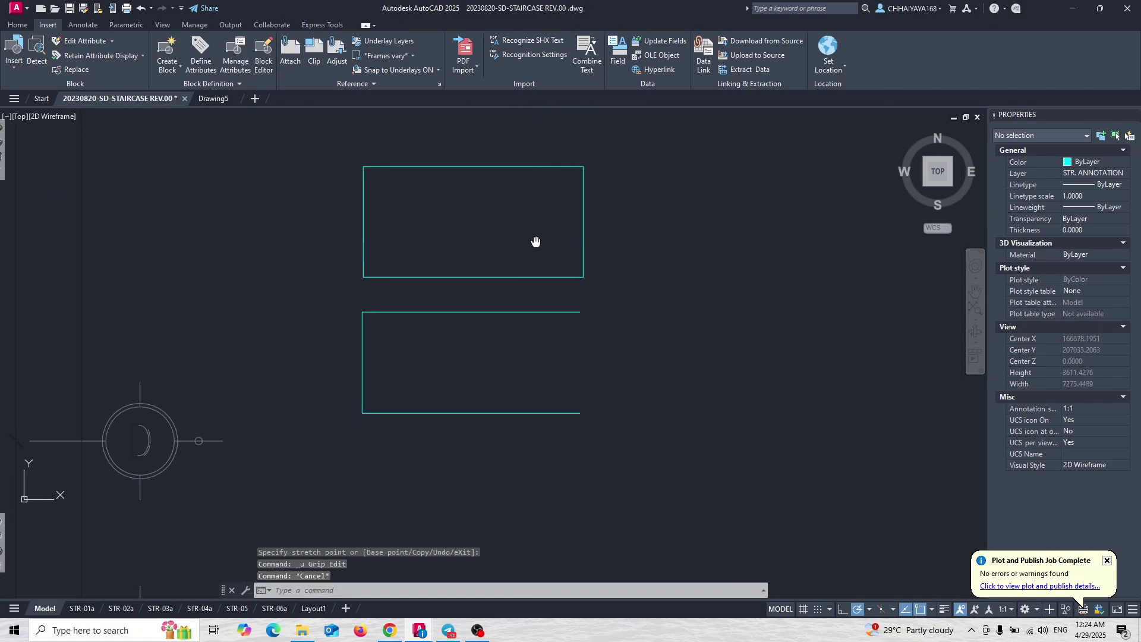
middle_drag(537, 313, 507, 286)
click(507, 284)
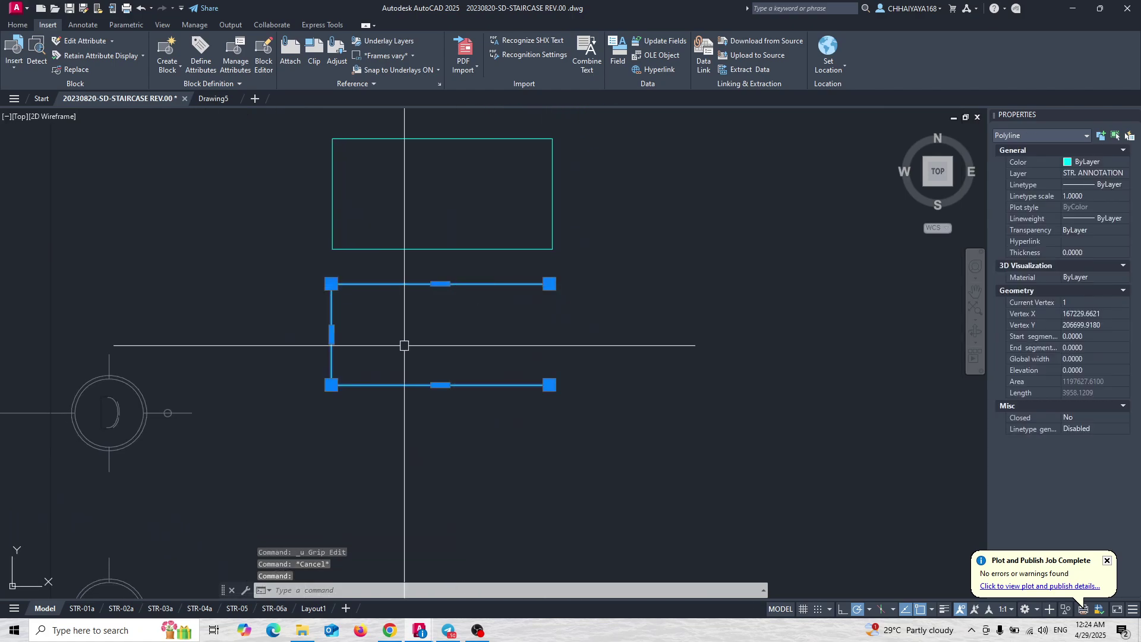
key(Escape)
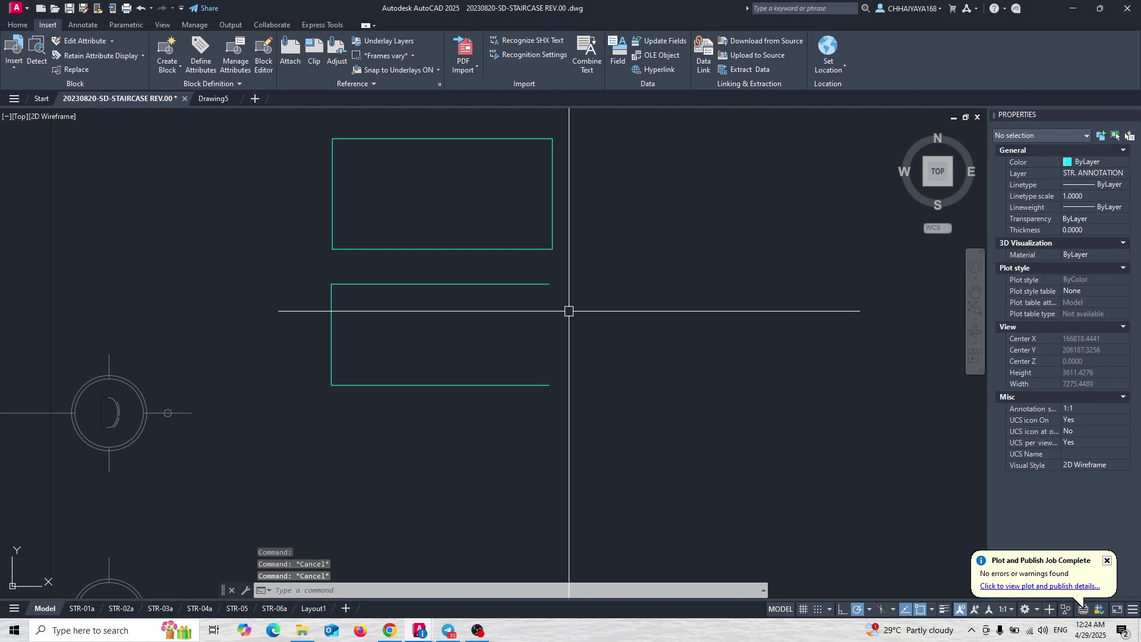
scroll(572, 294, up, 2)
text(s)
key(Return)
click(574, 255)
click(492, 527)
key(Return)
click(448, 494)
click(662, 492)
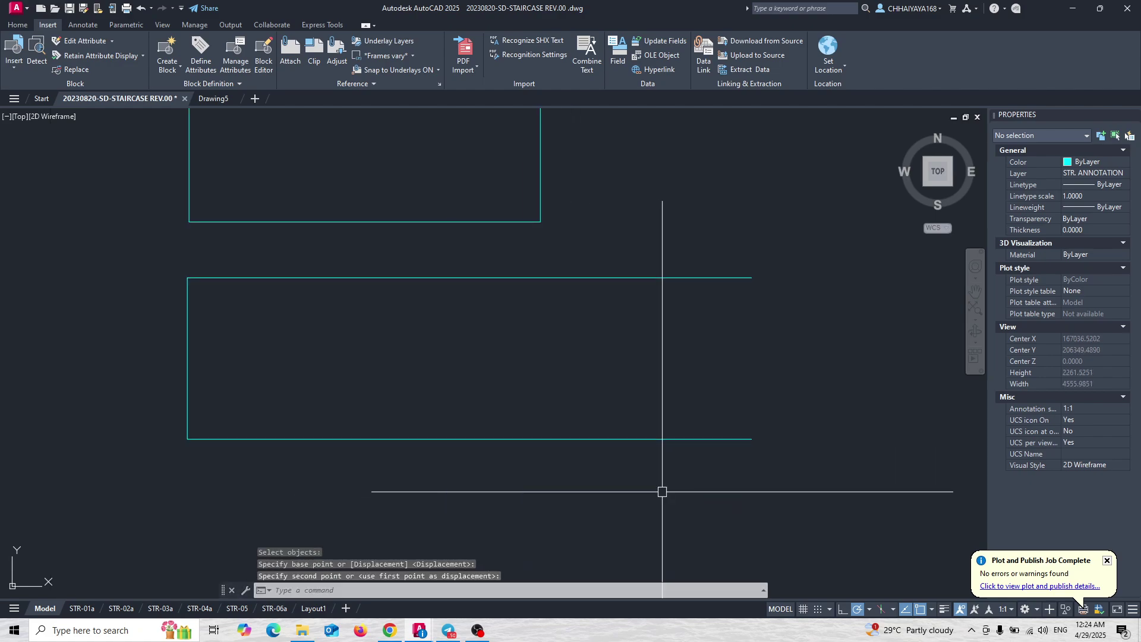
key(Escape)
scroll(469, 274, down, 2)
key(Escape)
middle_drag(560, 306, 531, 328)
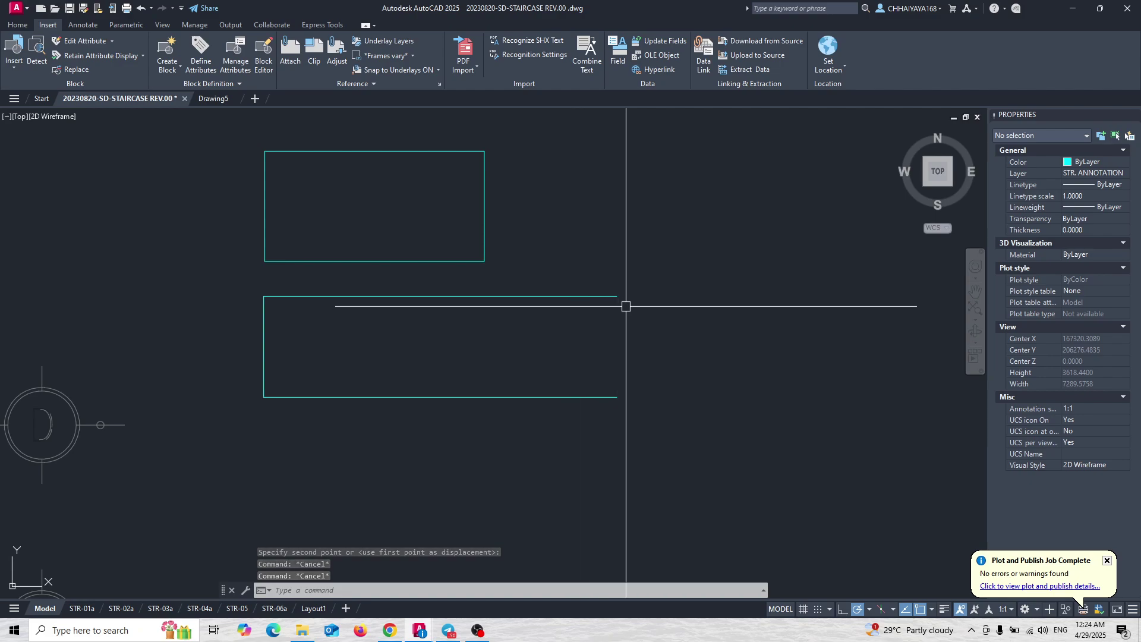
key(Escape)
mouse_move(555, 226)
middle_down()
mouse_move(576, 311)
mouse_move(584, 295)
middle_up()
scroll(539, 281, down, 2)
scroll(539, 295, up, 4)
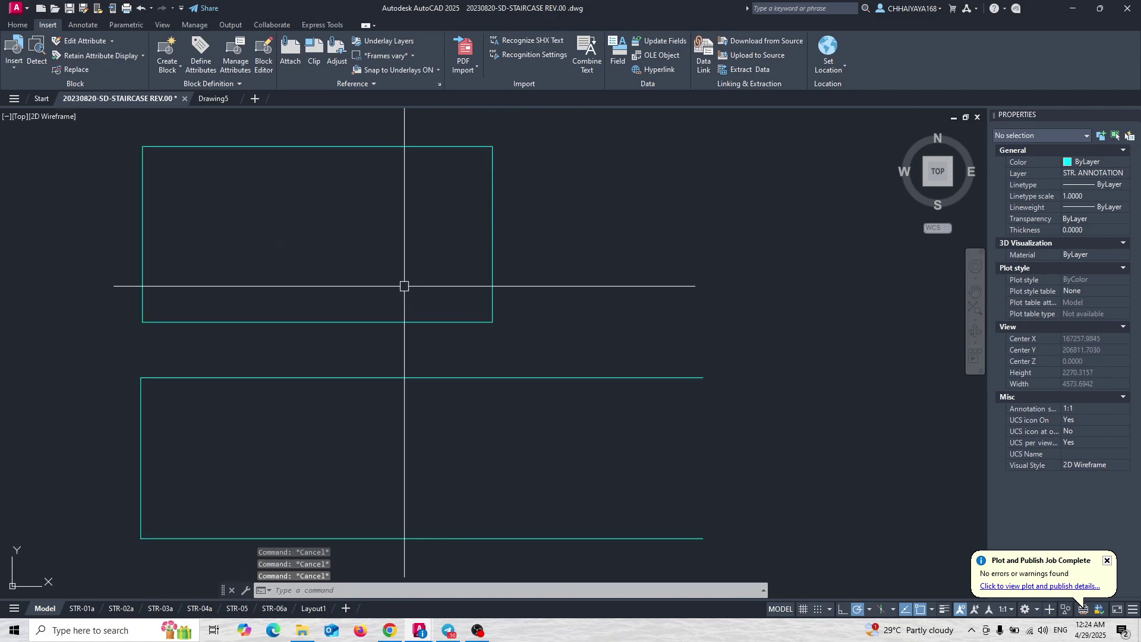
scroll(404, 286, down, 4)
middle_drag(291, 283, 423, 309)
scroll(627, 350, up, 2)
middle_drag(605, 345, 561, 335)
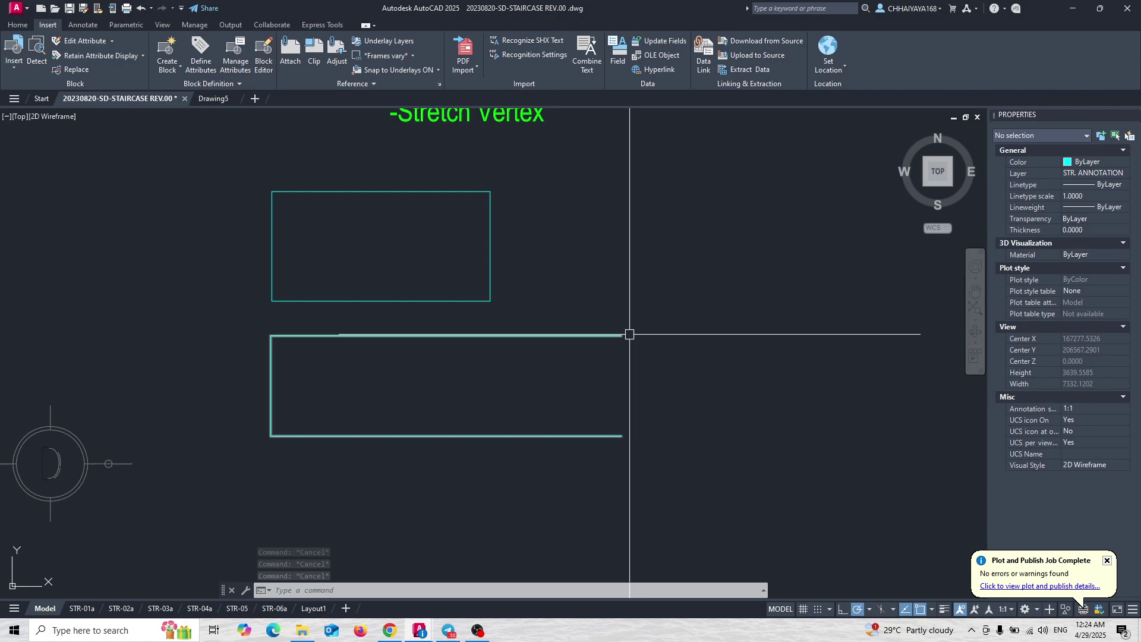
Step: Try removing the U-shaped polyline from a Stretch selection made around its open ends, and cancel the command
text(s)
key(Return)
click(670, 267)
click(537, 521)
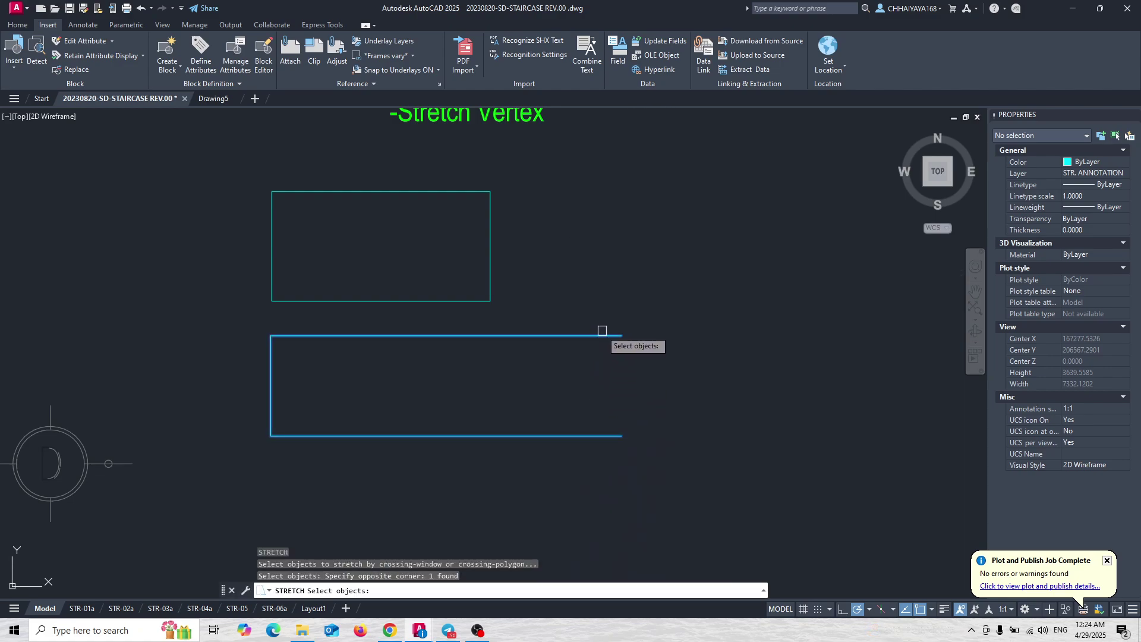
shift+click(609, 268)
shift+click(548, 411)
key(Escape)
key(Escape)
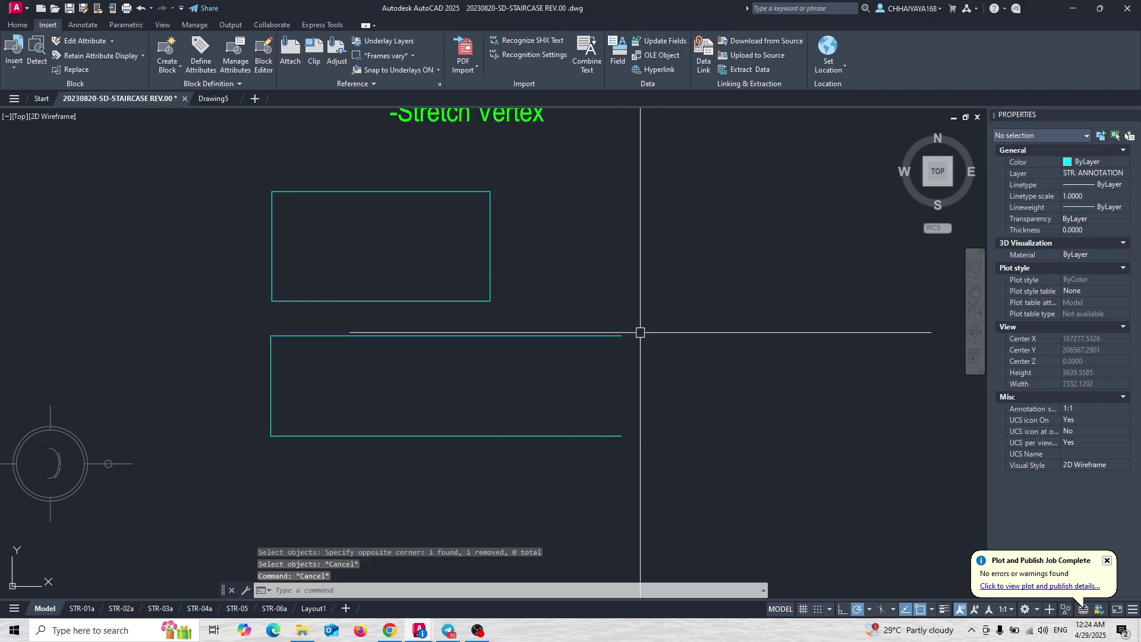
Step: Copy the upper rectangle to four freely chosen positions overlapping the open end of the U-shaped polyline
middle_drag(640, 332, 721, 329)
middle_drag(611, 310, 551, 312)
text(co)
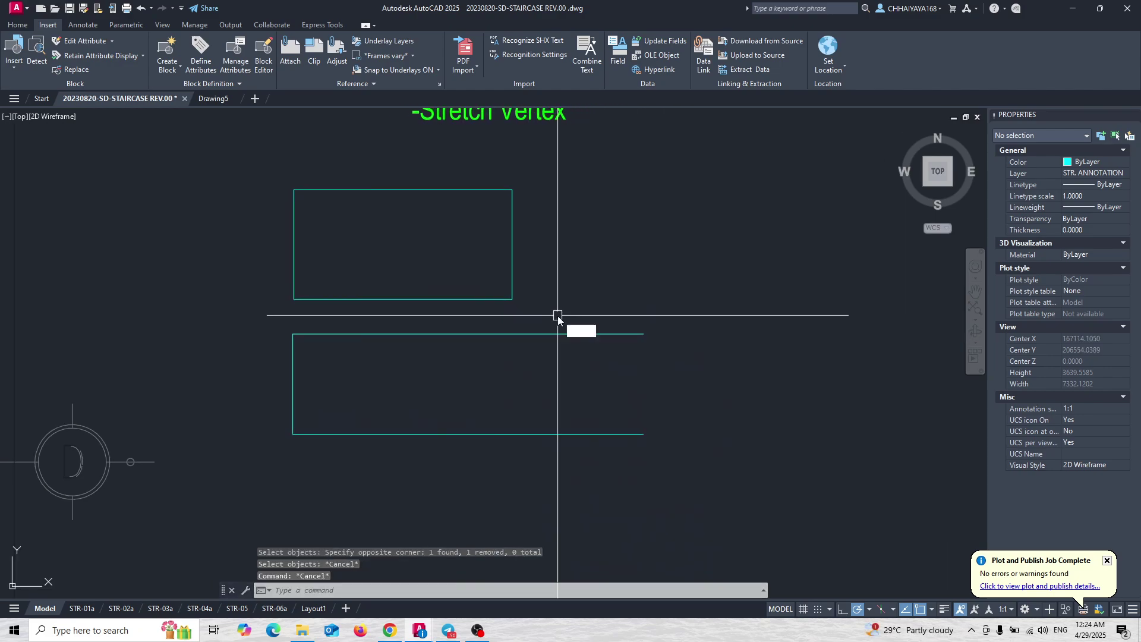
key(Return)
click(507, 300)
key(Return)
click(615, 269)
click(787, 385)
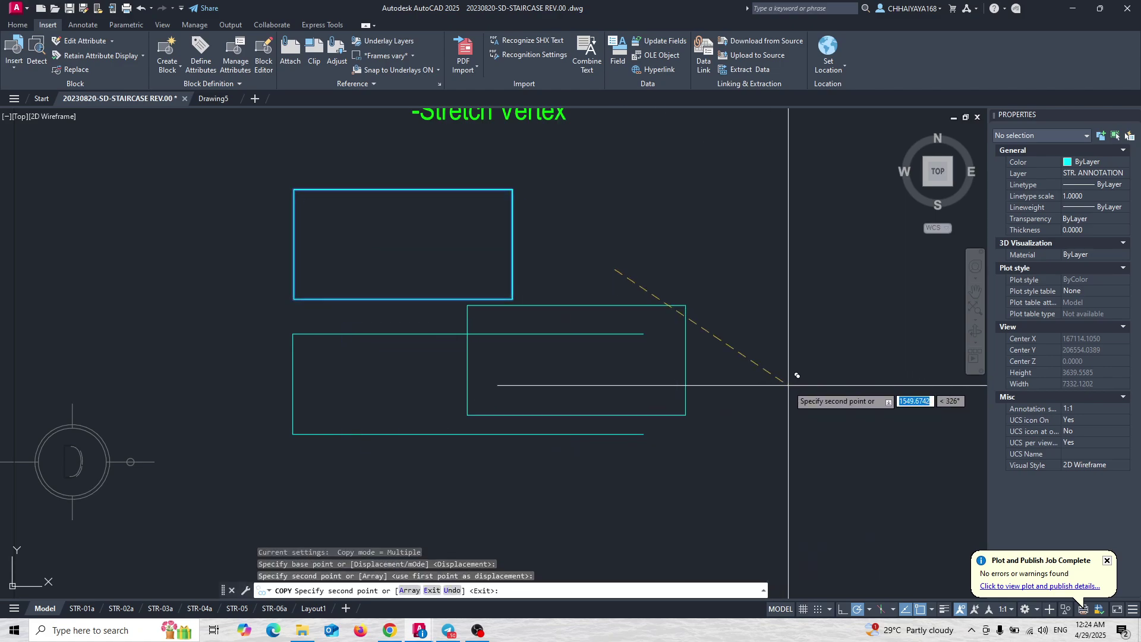
click(791, 450)
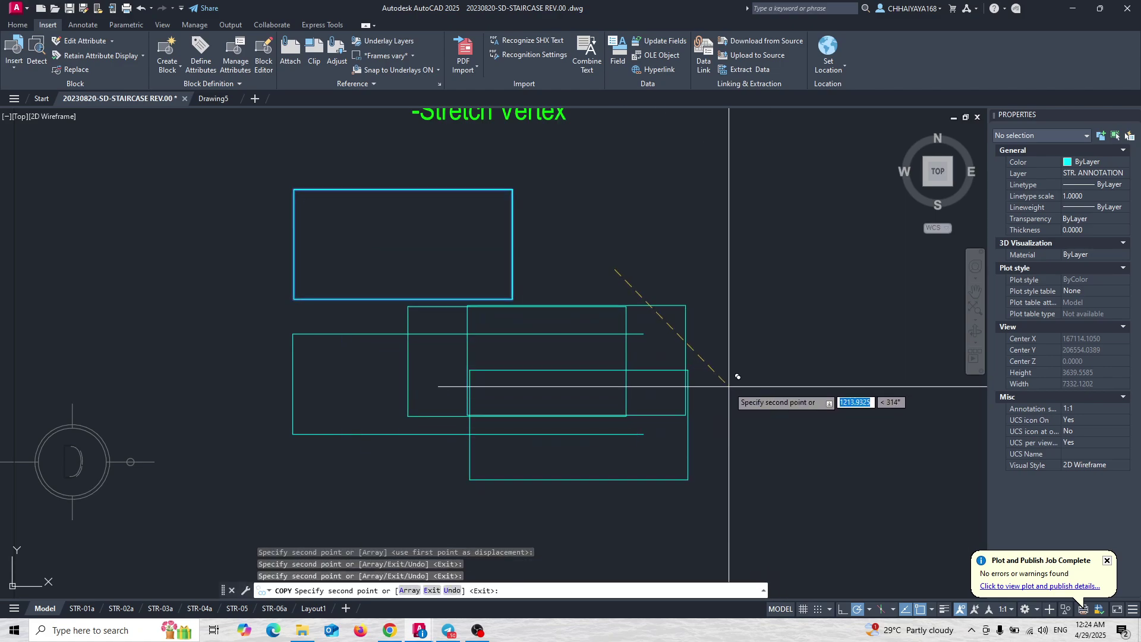
click(888, 376)
key(Escape)
Step: Stretch the two open-end vertices of the U-shaped polyline together, straight down by 500, using their grips
mouse_move(642, 332)
middle_down()
mouse_move(783, 279)
mouse_move(698, 268)
middle_up()
scroll(809, 283, up, 4)
scroll(598, 282, down, 2)
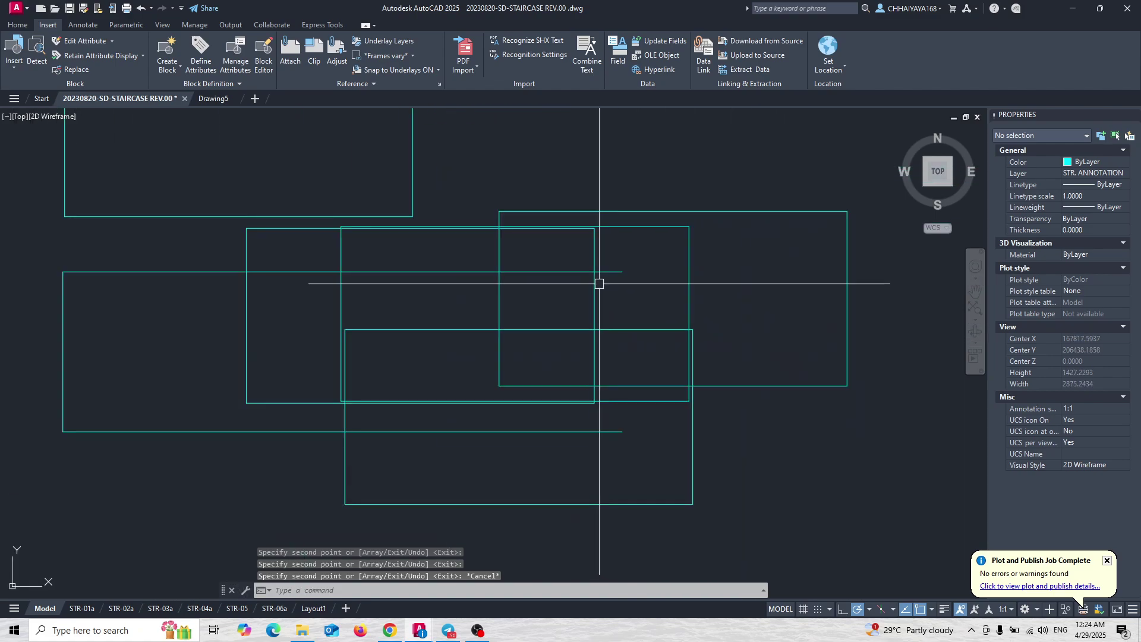
middle_drag(599, 283, 660, 268)
click(675, 255)
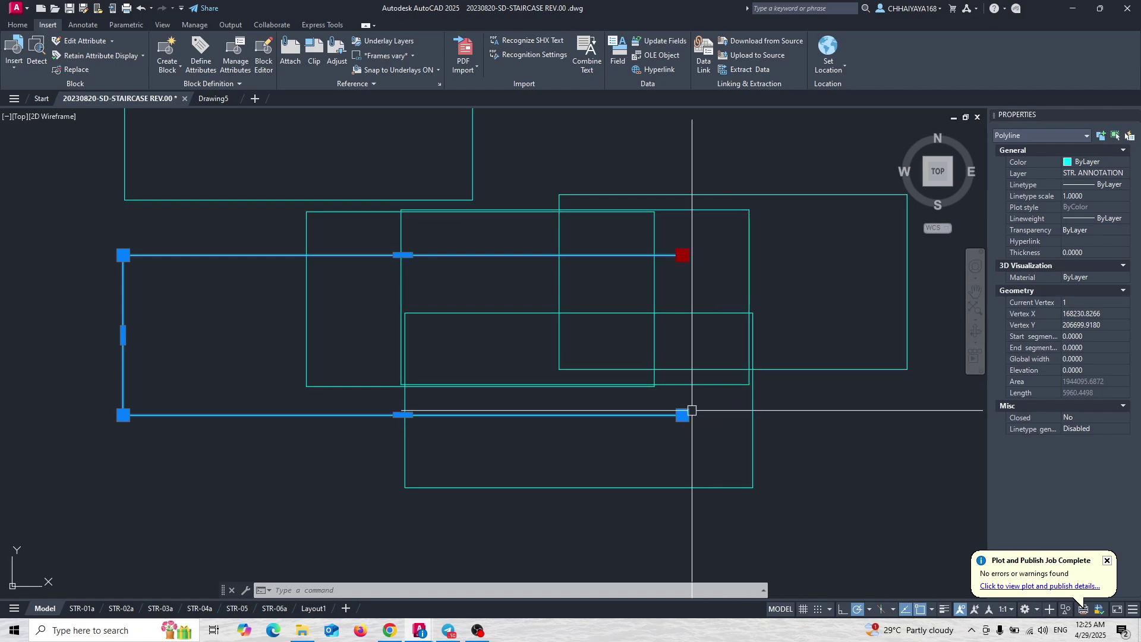
scroll(741, 457, down, 5)
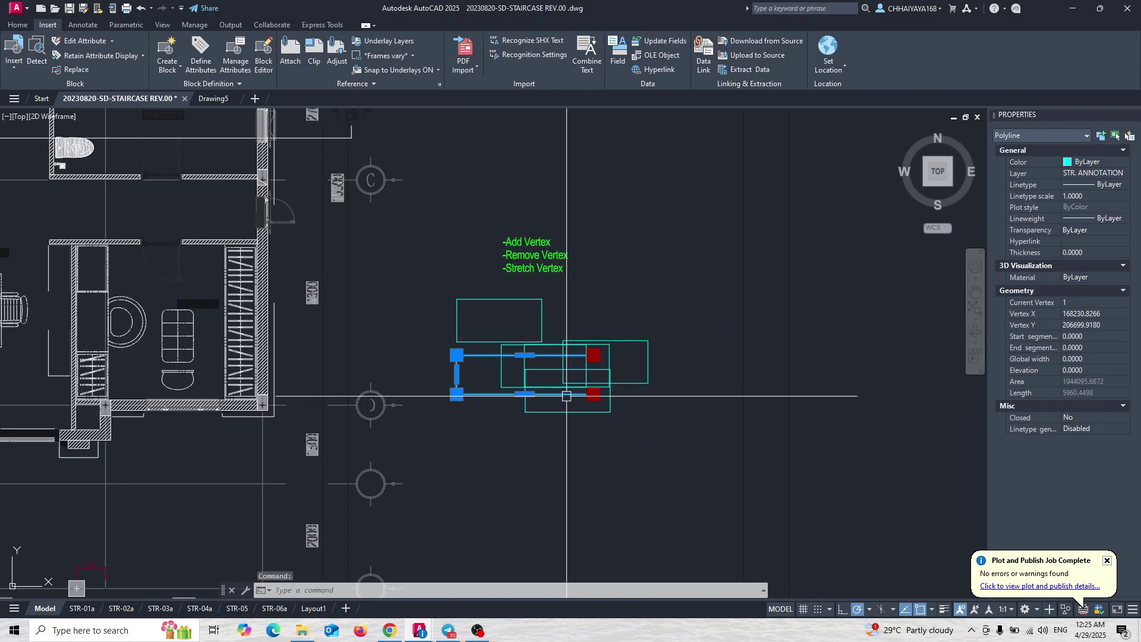
scroll(612, 408, up, 2)
click(578, 387)
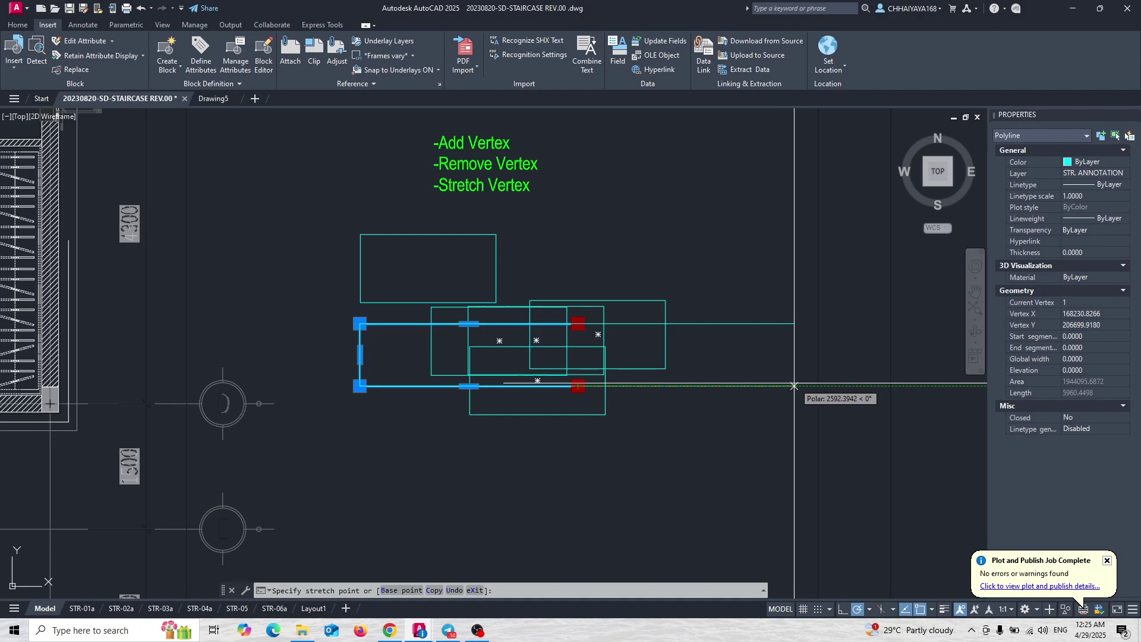
middle_drag(586, 492, 589, 321)
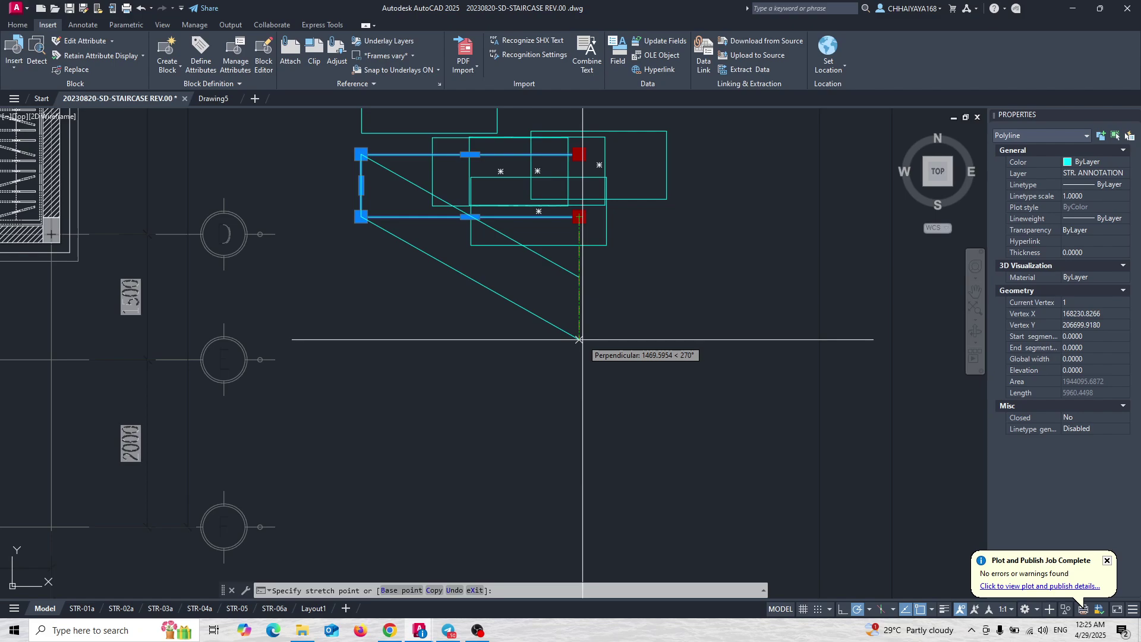
text(500)
key(Return)
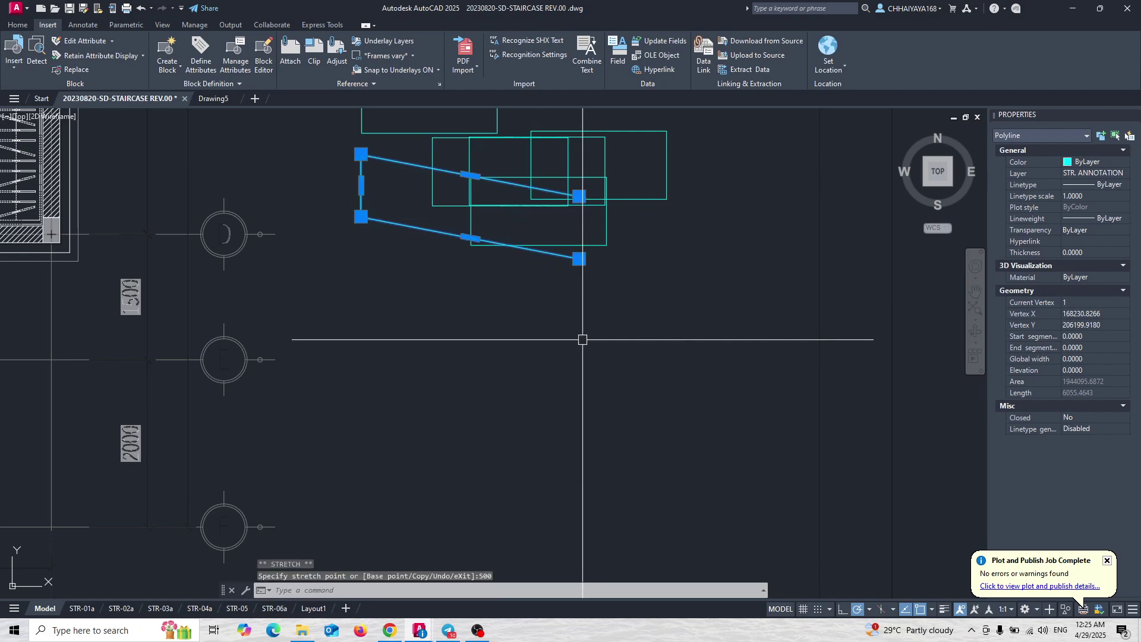
key(Escape)
Step: Examine the Add, Remove and Stretch Vertex notes together with the sample shapes below them
middle_drag(477, 122, 518, 348)
scroll(510, 196, up, 5)
scroll(595, 247, down, 3)
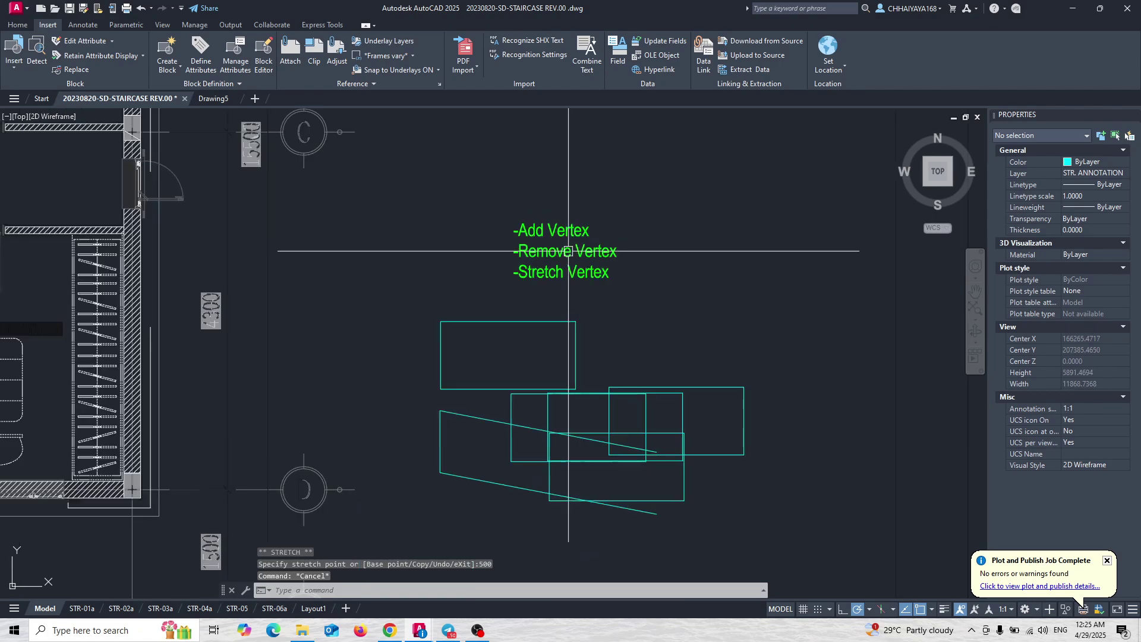
scroll(627, 247, up, 3)
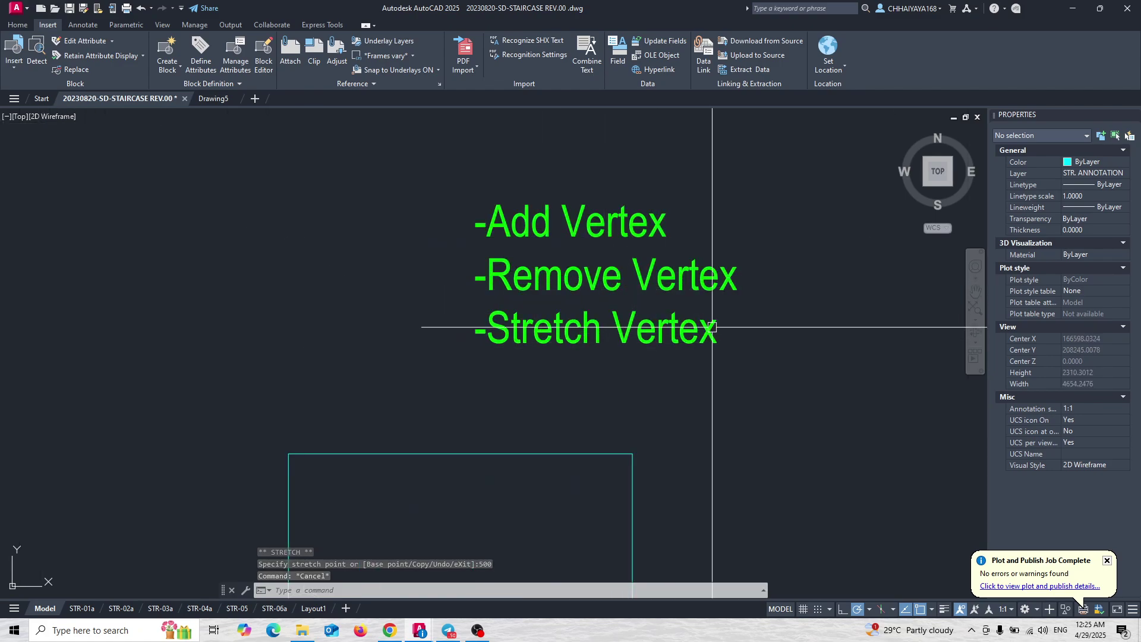
scroll(594, 256, down, 4)
middle_drag(647, 256, 631, 287)
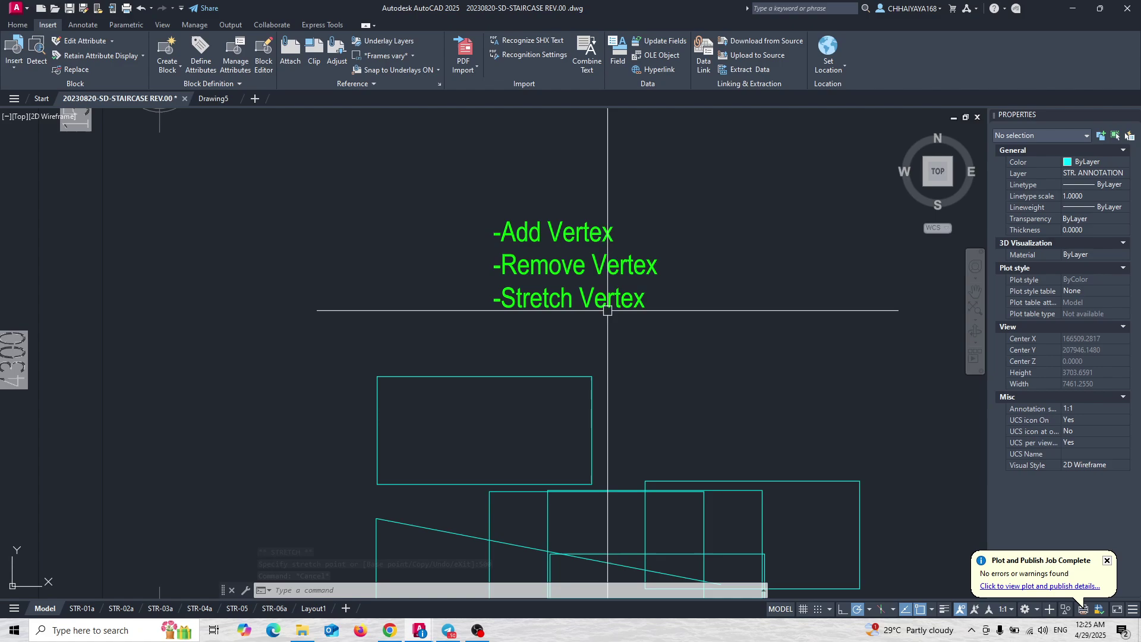
middle_drag(500, 332, 539, 332)
scroll(684, 333, down, 3)
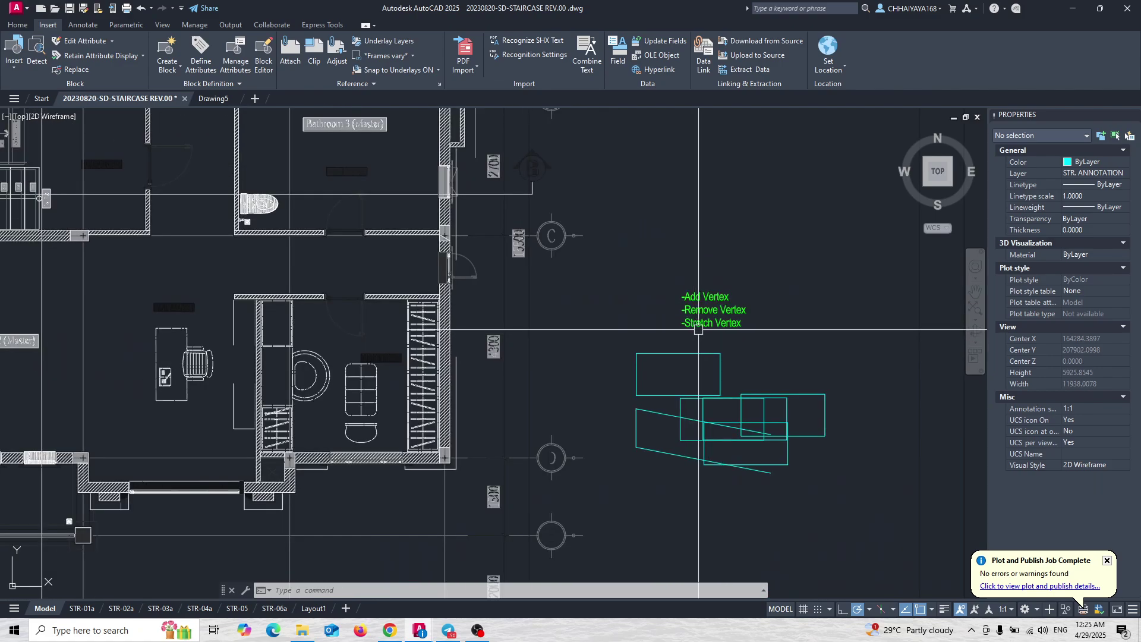
Step: Select the uppermost sample rectangle and inspect its vertex and edge grips
scroll(678, 351, up, 3)
click(633, 353)
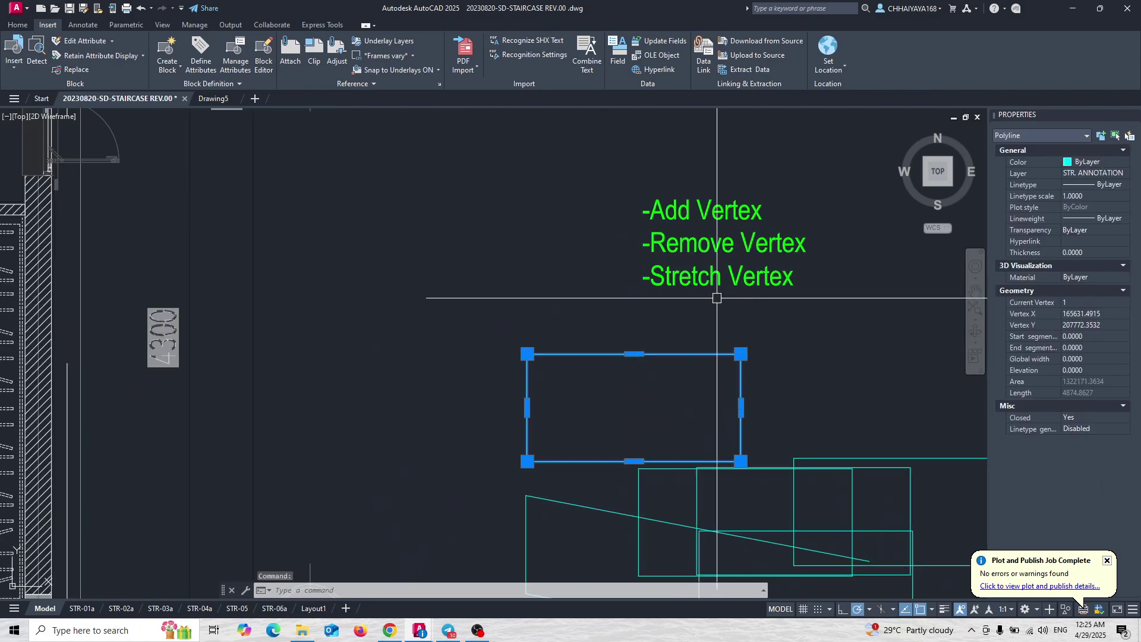
scroll(701, 301, up, 4)
scroll(541, 275, down, 3)
scroll(589, 290, up, 3)
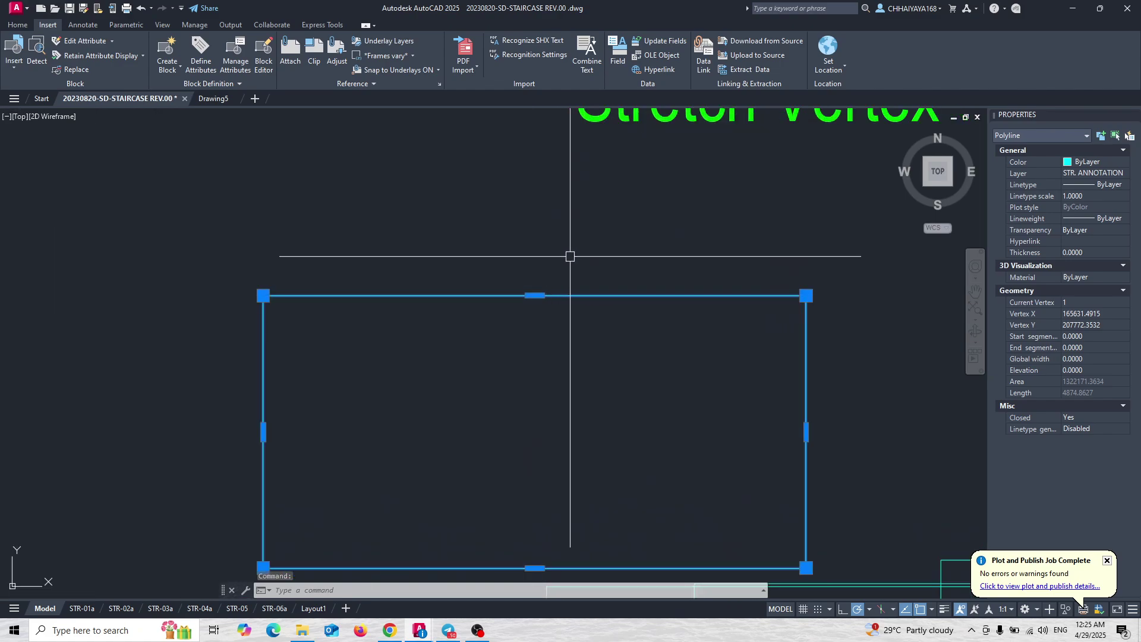
scroll(579, 264, down, 2)
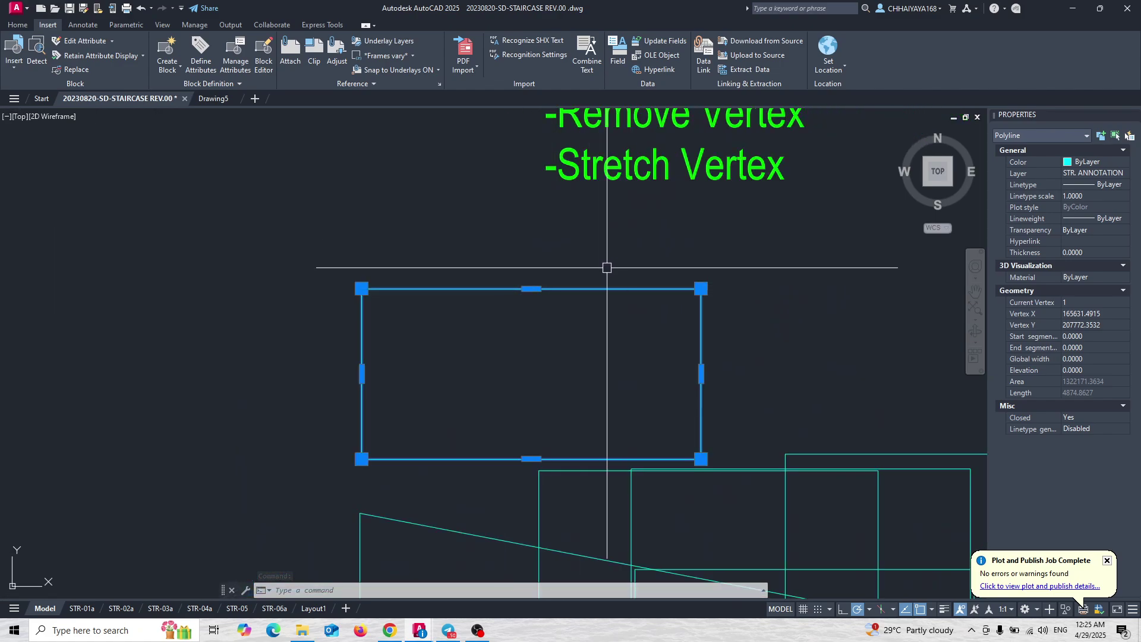
Step: Convert the upper edge of the uppermost sample rectangle to an arc bulging upward, using its midpoint grip
middle_drag(565, 268, 562, 284)
mouse_move(528, 305)
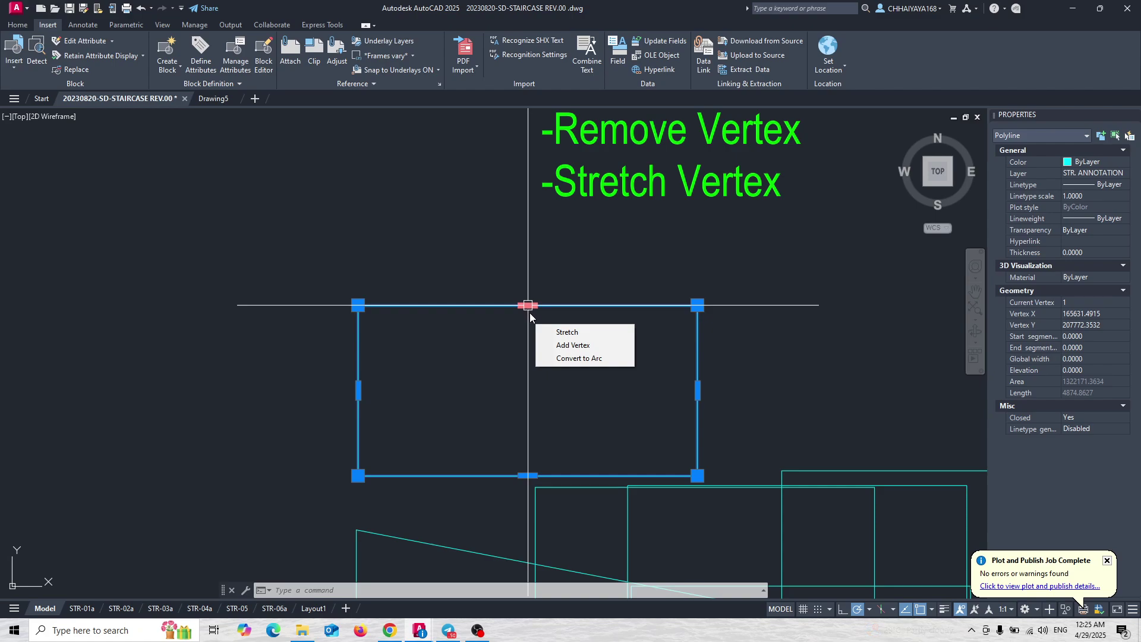
click(571, 359)
scroll(502, 262, up, 5)
scroll(452, 291, down, 5)
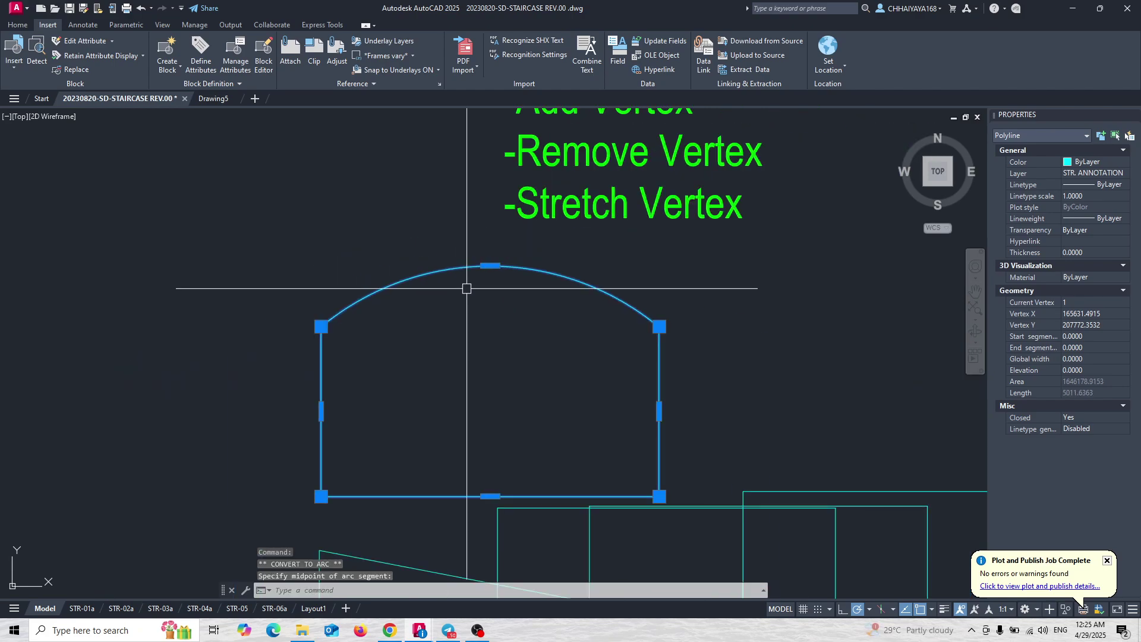
scroll(492, 315, up, 4)
scroll(491, 245, down, 2)
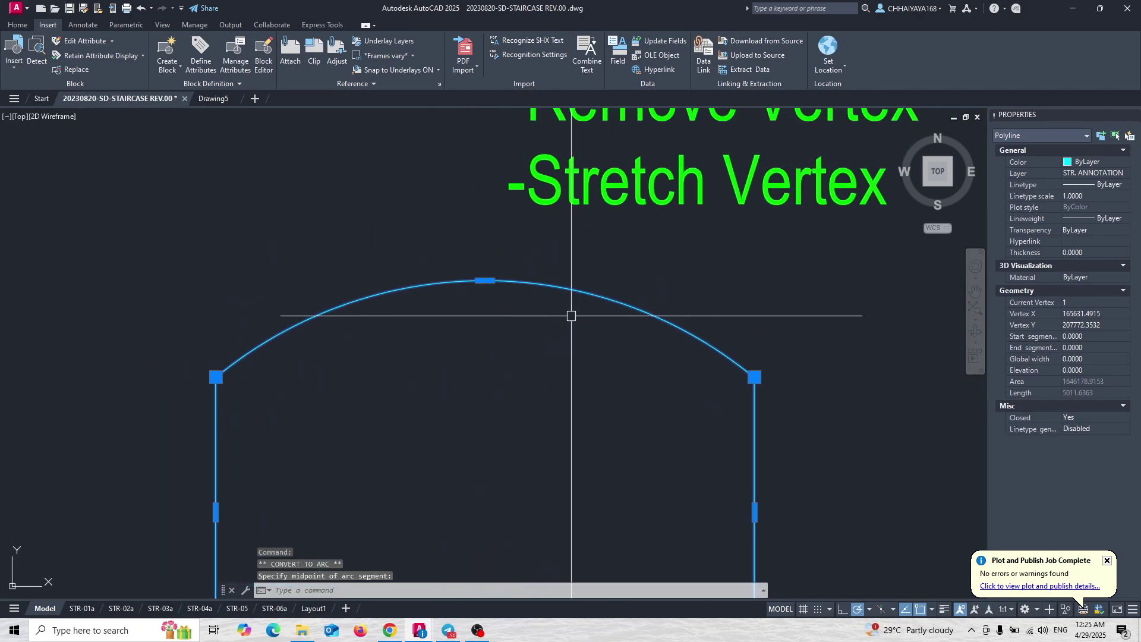
scroll(574, 309, down, 2)
scroll(547, 278, up, 2)
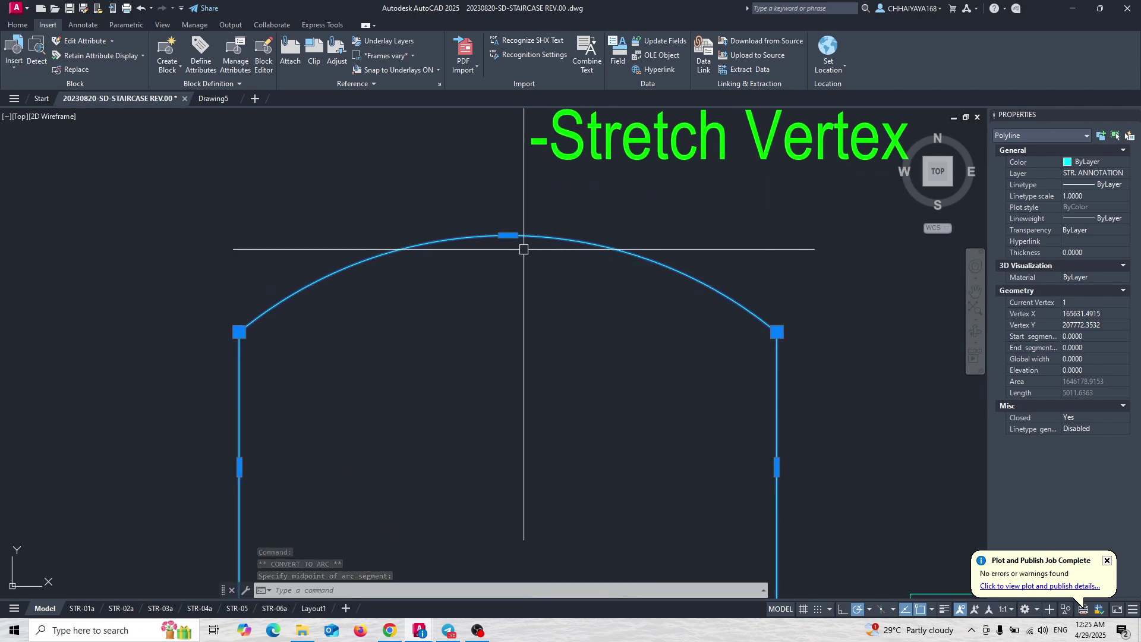
Step: Convert the rectangle's arched upper edge back to a straight line segment and clear the selection
mouse_move(508, 236)
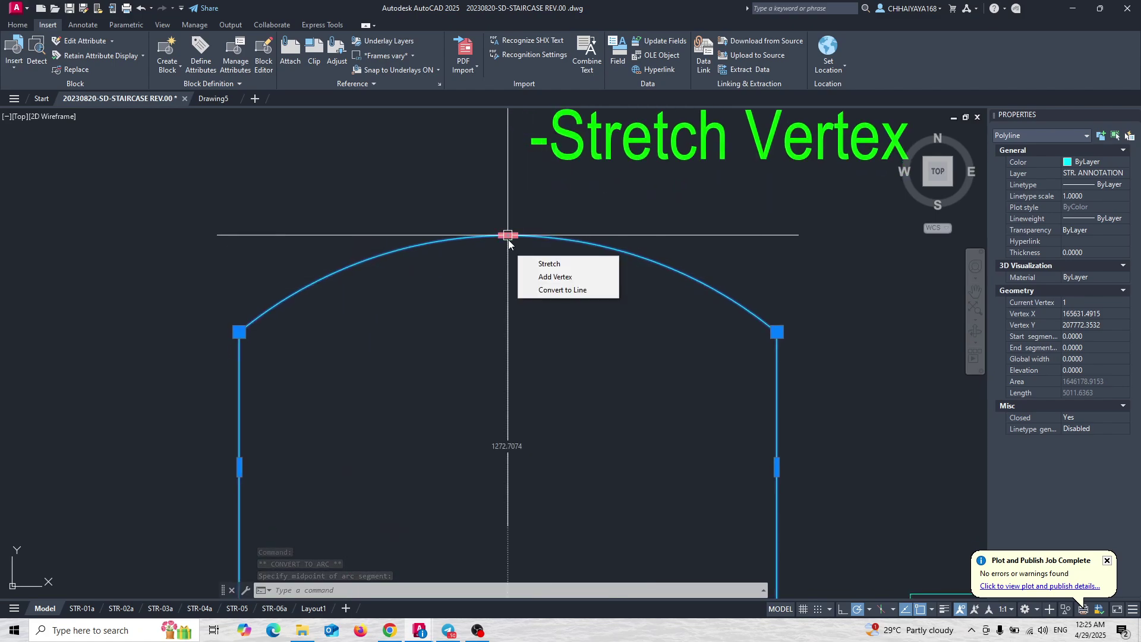
click(553, 291)
scroll(606, 280, down, 8)
key(Escape)
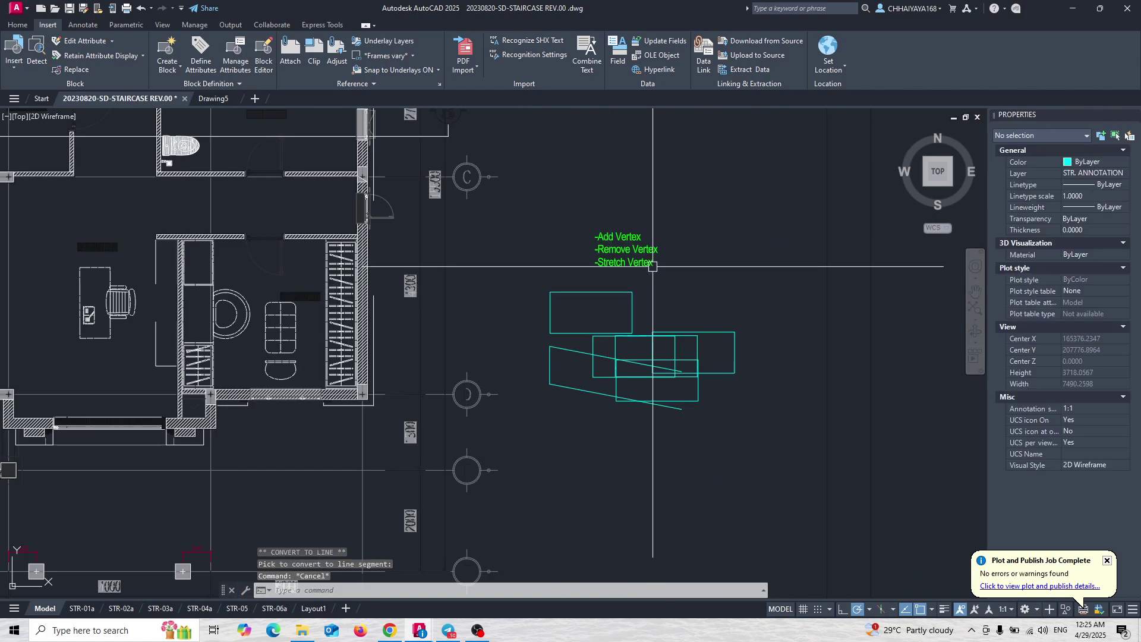
scroll(653, 267, up, 5)
scroll(532, 203, down, 1)
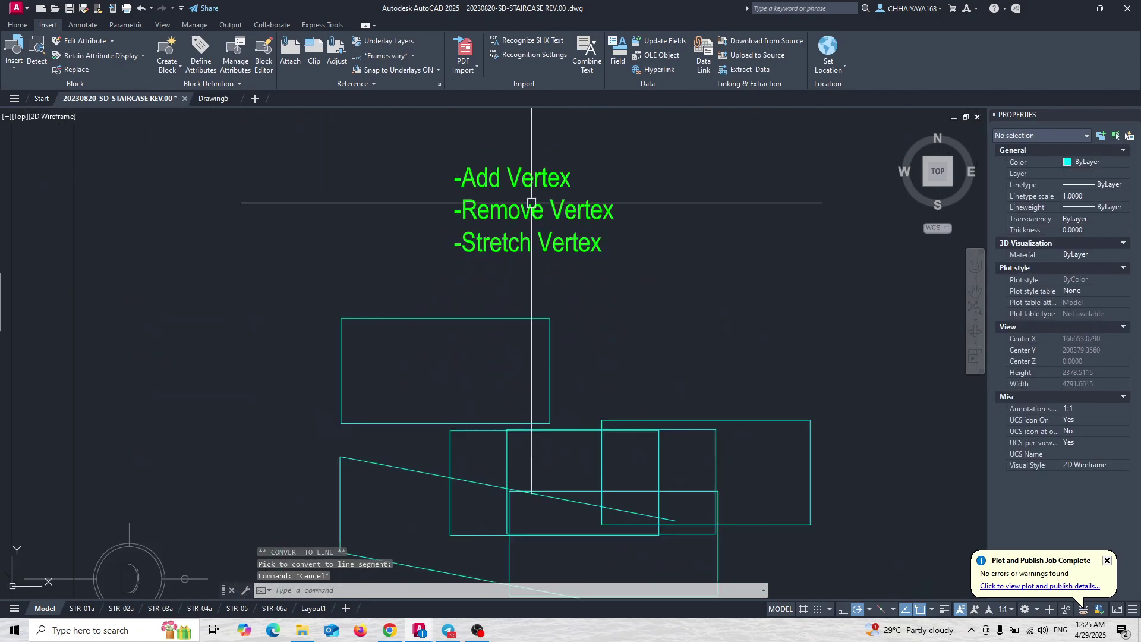
scroll(532, 203, down, 3)
scroll(459, 255, up, 1)
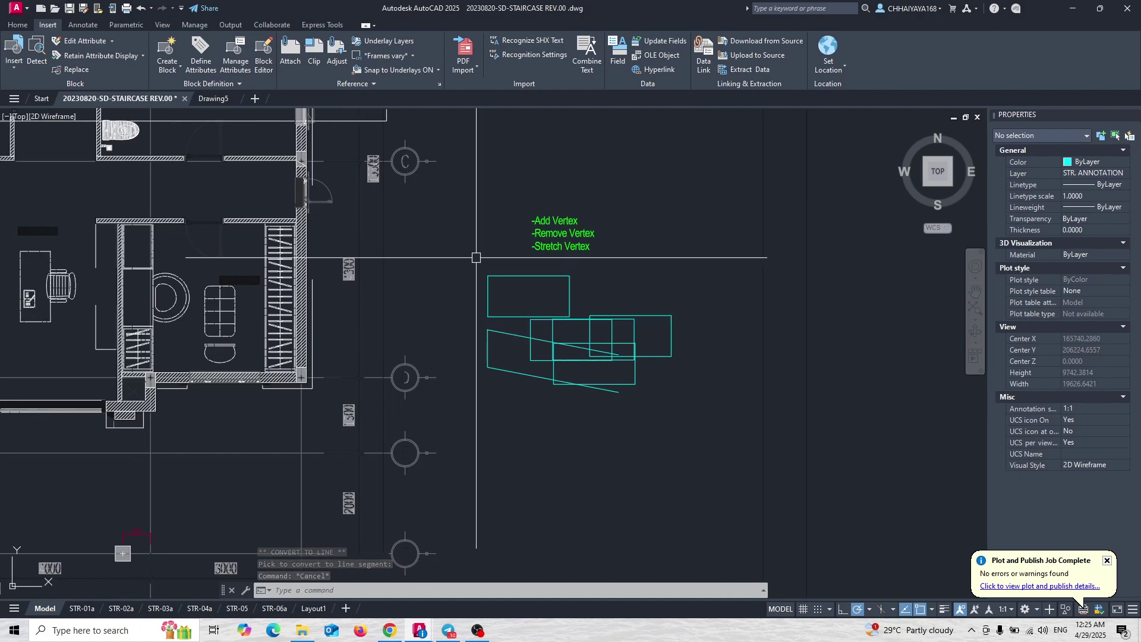